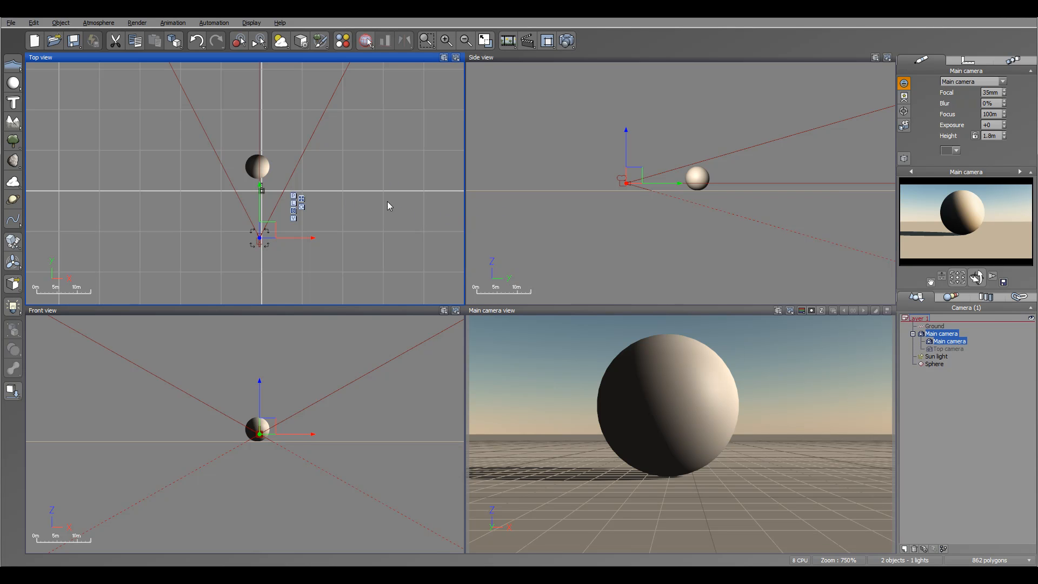
- Open the animation timeline and add a keyframe to all properties of the main camera at time 0
{"action": "scroll", "coordinate": [402, 167], "scroll_direction": "down", "scroll_amount": 5}
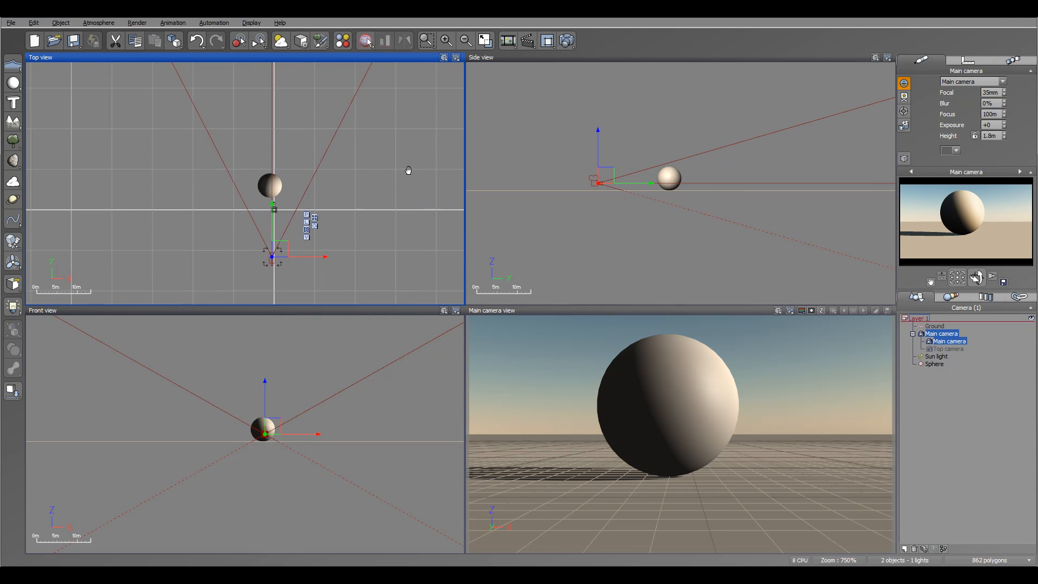
{"action": "scroll", "coordinate": [407, 165], "scroll_direction": "down", "scroll_amount": 5}
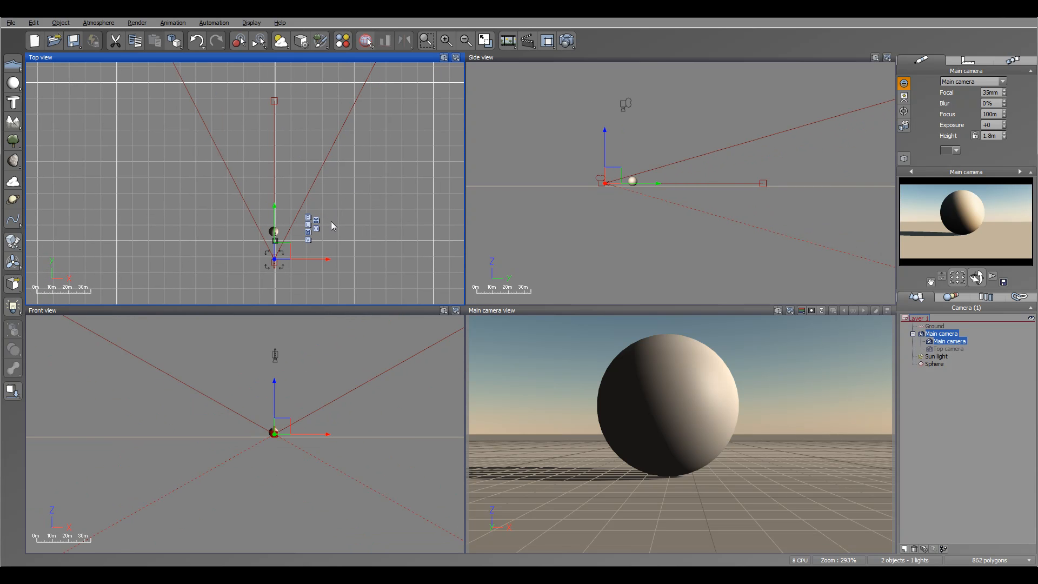
{"action": "right_click_drag", "start_coordinate": [381, 201], "coordinate": [406, 143]}
{"action": "right_click_drag", "start_coordinate": [275, 208], "coordinate": [271, 230]}
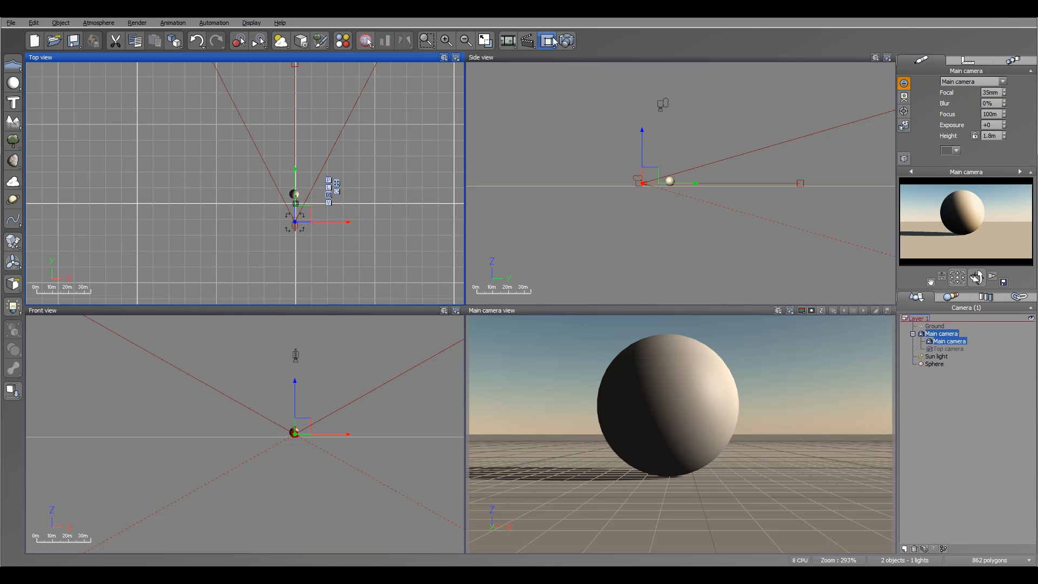
{"action": "left_click", "coordinate": [528, 41]}
{"action": "left_click", "coordinate": [344, 39]}
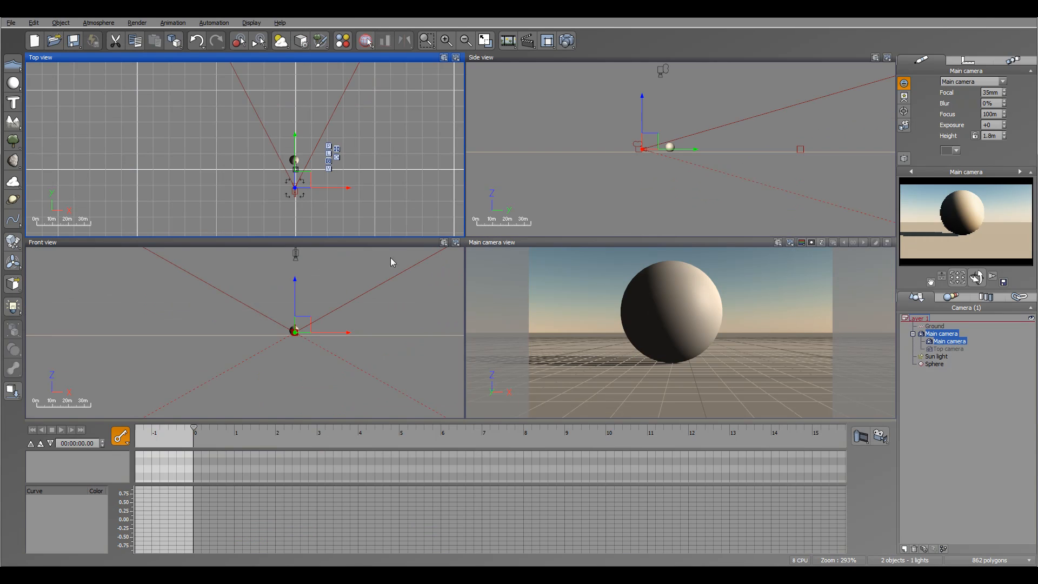
{"action": "left_click", "coordinate": [117, 432]}
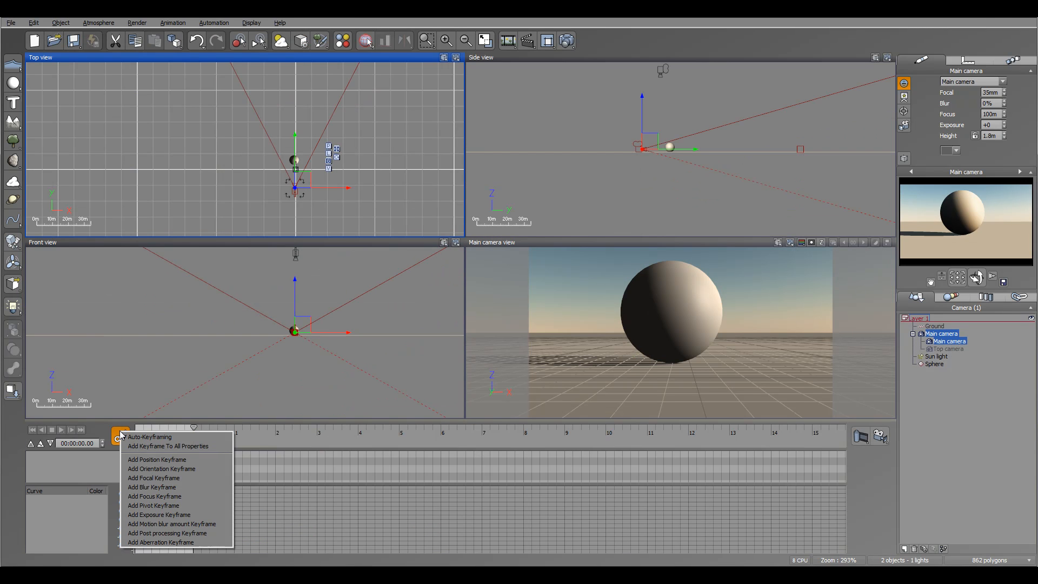
{"action": "left_click", "coordinate": [165, 442]}
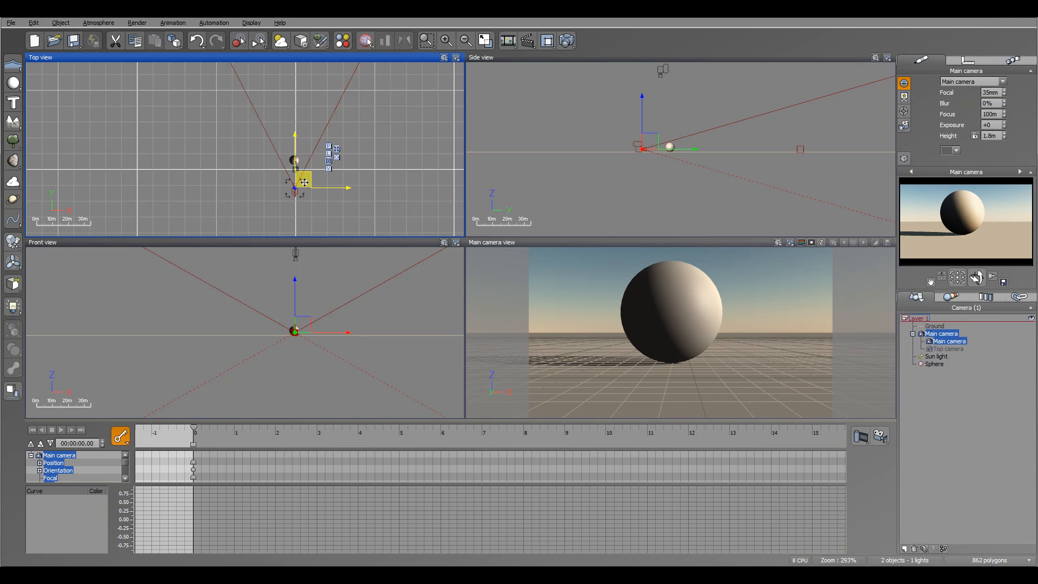
- Set the current time to 00:00:02.05 and move the main camera sideways and slightly forward in the top view to keyframe a new position
{"action": "mouse_move", "coordinate": [305, 182]}
{"action": "left_mouse_down"}
{"action": "mouse_move", "coordinate": [344, 172]}
{"action": "mouse_move", "coordinate": [304, 183]}
{"action": "left_mouse_up"}
{"action": "left_click_drag", "start_coordinate": [193, 427], "coordinate": [278, 426]}
{"action": "mouse_move", "coordinate": [312, 179]}
{"action": "left_mouse_down"}
{"action": "mouse_move", "coordinate": [364, 164]}
{"action": "mouse_move", "coordinate": [363, 180]}
{"action": "mouse_move", "coordinate": [362, 166]}
{"action": "left_mouse_up"}
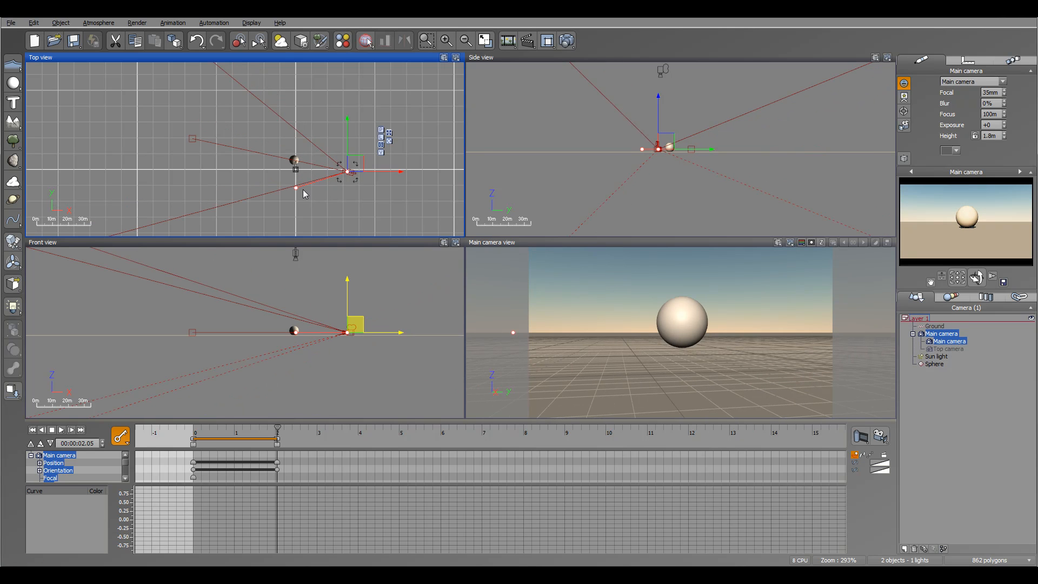
{"action": "mouse_move", "coordinate": [276, 427]}
{"action": "left_mouse_down"}
{"action": "mouse_move", "coordinate": [283, 418]}
{"action": "mouse_move", "coordinate": [227, 424]}
{"action": "mouse_move", "coordinate": [271, 426]}
{"action": "left_mouse_up"}
{"action": "left_click", "coordinate": [72, 429]}
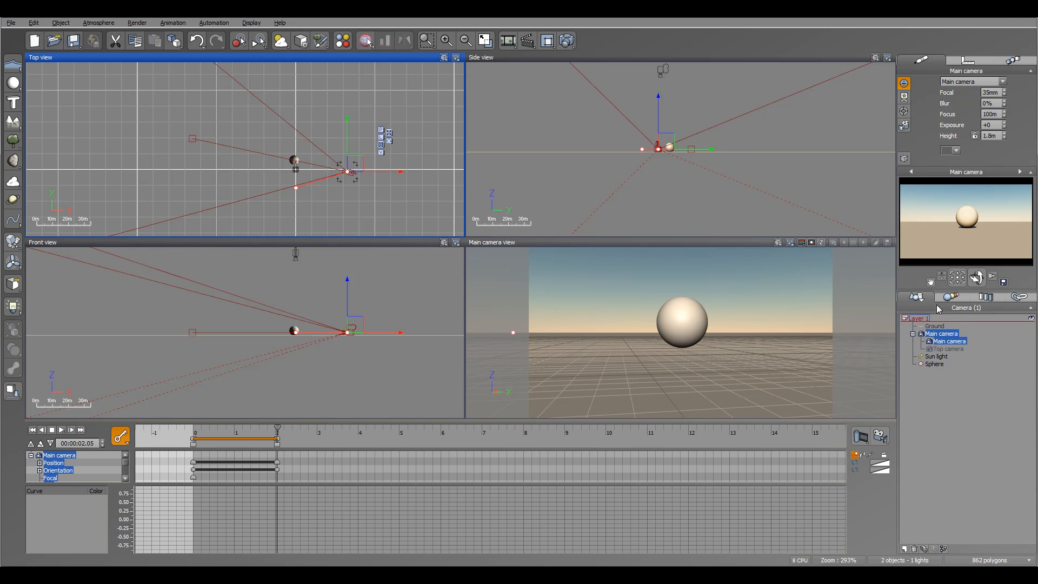
- Select the sphere and orbit the main camera around it at 00:00:02.05 to a low angle tilted up at the sky
{"action": "left_click", "coordinate": [942, 366]}
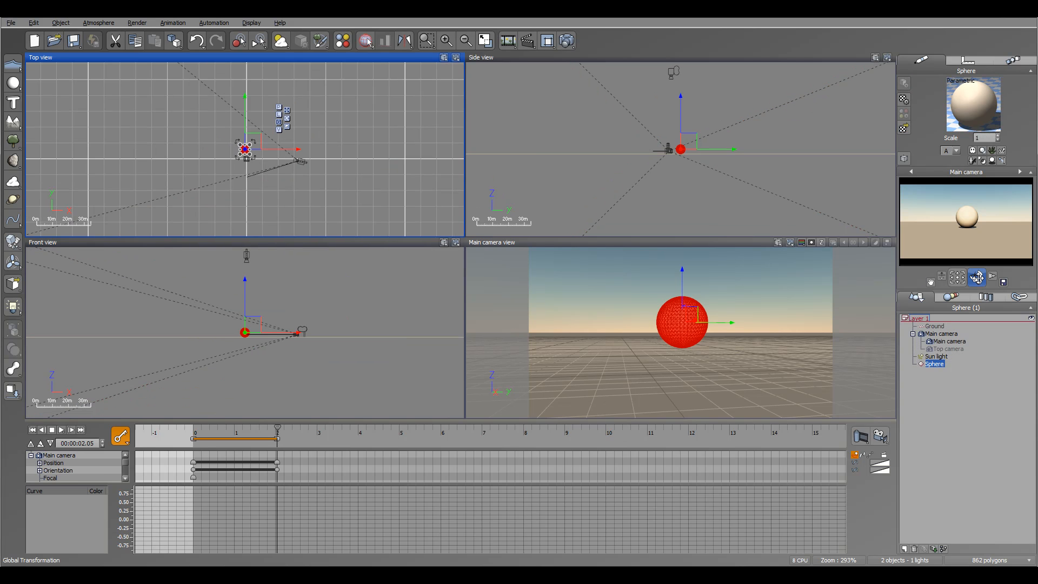
{"action": "mouse_move", "coordinate": [977, 278]}
{"action": "left_mouse_down"}
{"action": "mouse_move", "coordinate": [942, 251]}
{"action": "mouse_move", "coordinate": [958, 274]}
{"action": "left_mouse_up"}
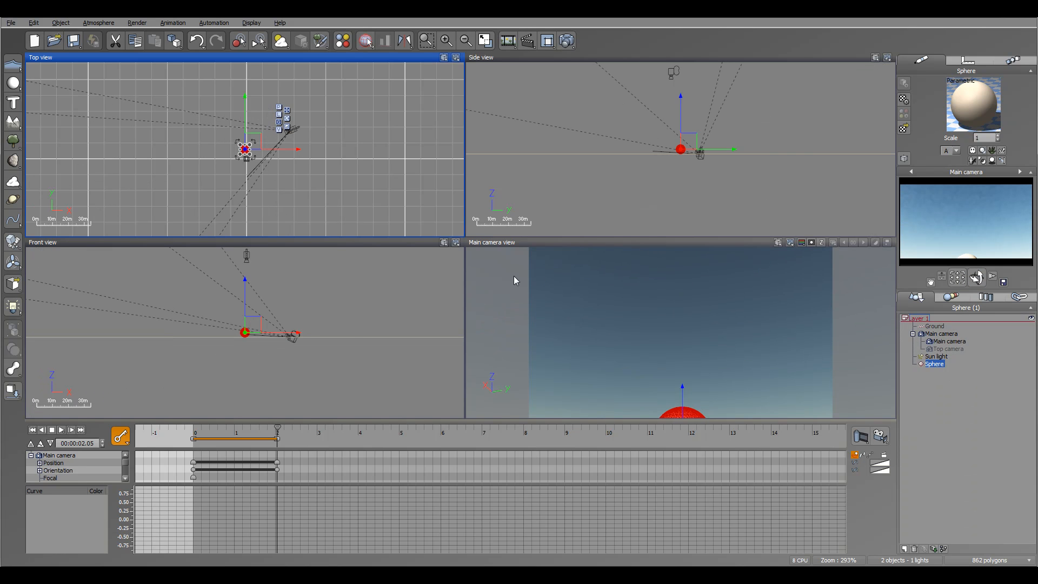
{"action": "mouse_move", "coordinate": [375, 135]}
{"action": "right_mouse_down"}
{"action": "mouse_move", "coordinate": [380, 123]}
{"action": "mouse_move", "coordinate": [389, 141]}
{"action": "right_mouse_up"}
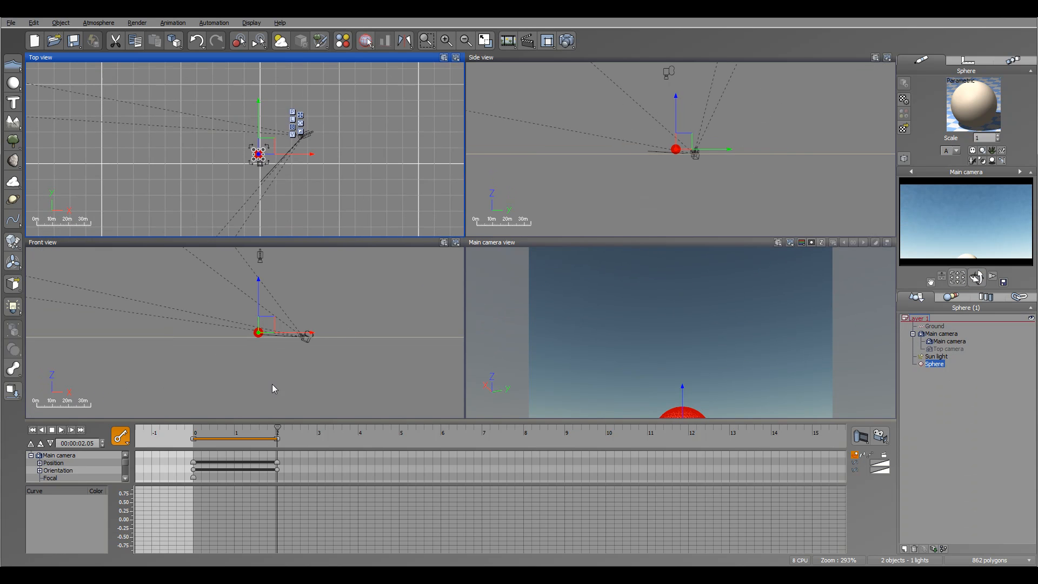
- At 00:00:05.05, rotate the main camera and orbit it around the selected sphere to the far side, facing the sun
{"action": "left_click", "coordinate": [950, 341]}
{"action": "left_click_drag", "start_coordinate": [278, 427], "coordinate": [401, 419]}
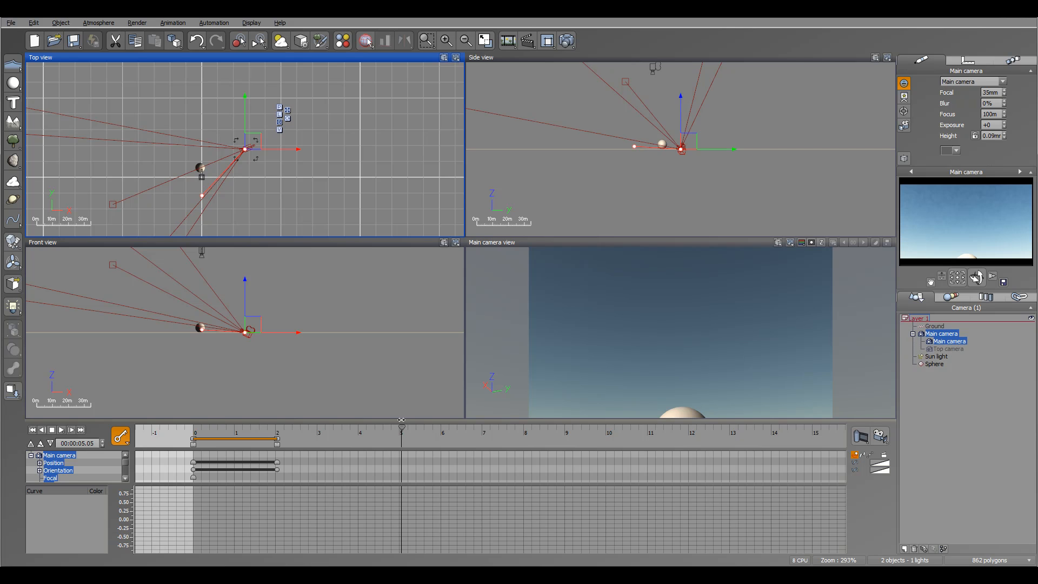
{"action": "left_click_drag", "start_coordinate": [977, 276], "coordinate": [974, 285]}
{"action": "left_click", "coordinate": [934, 364]}
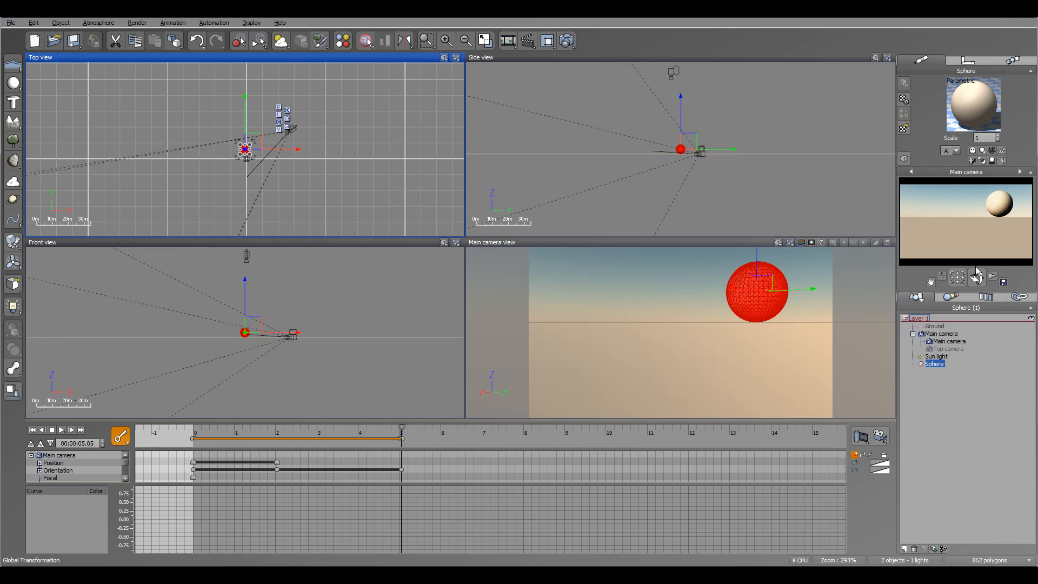
{"action": "left_click_drag", "start_coordinate": [977, 278], "coordinate": [975, 274]}
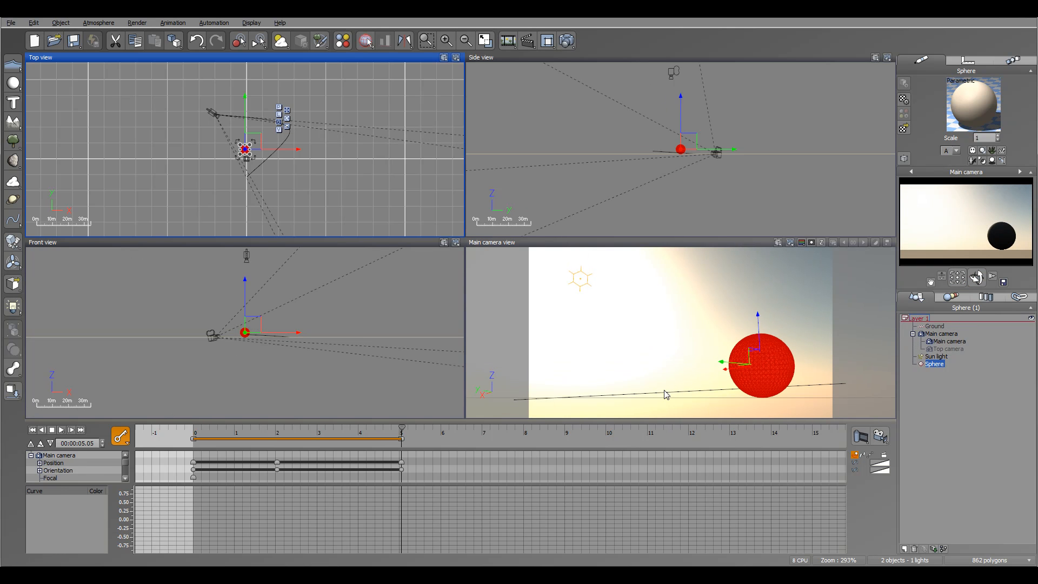
- Collapse and restore the timeline's curve graph and property tracks
{"action": "scroll", "coordinate": [322, 112], "scroll_direction": "up", "scroll_amount": 5}
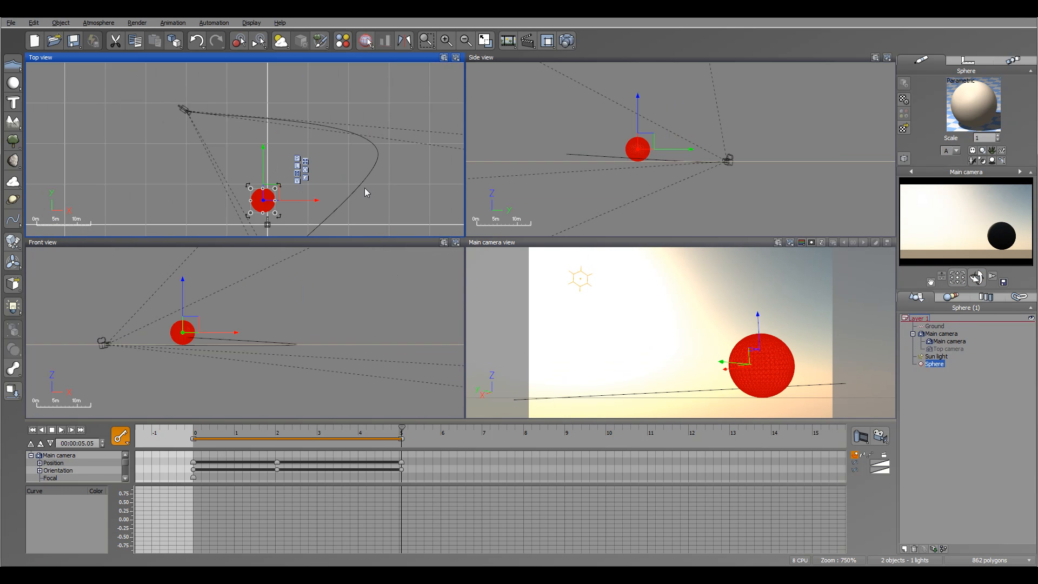
{"action": "right_click_drag", "start_coordinate": [328, 94], "coordinate": [337, 136]}
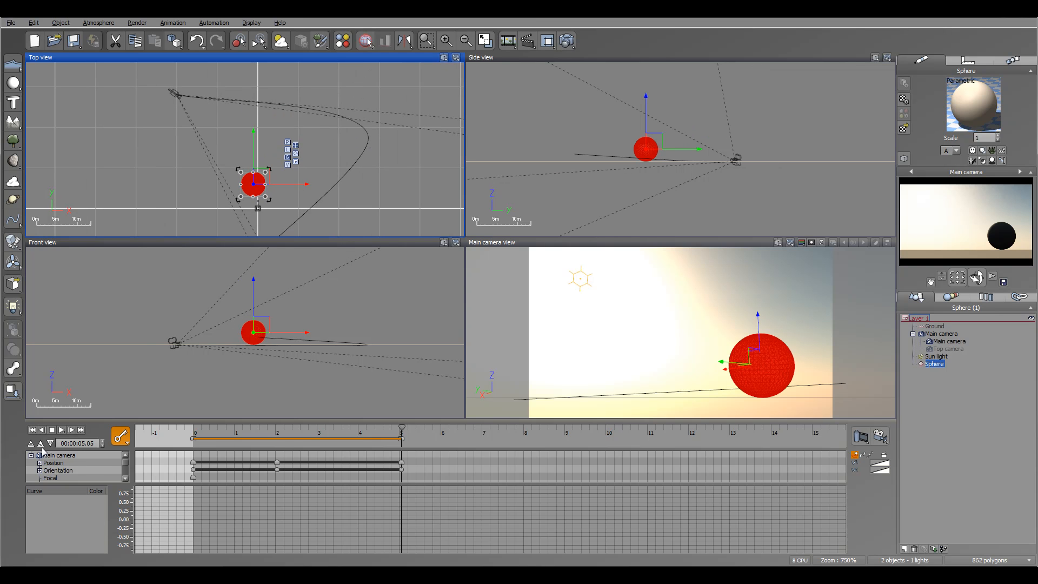
{"action": "left_click", "coordinate": [41, 444]}
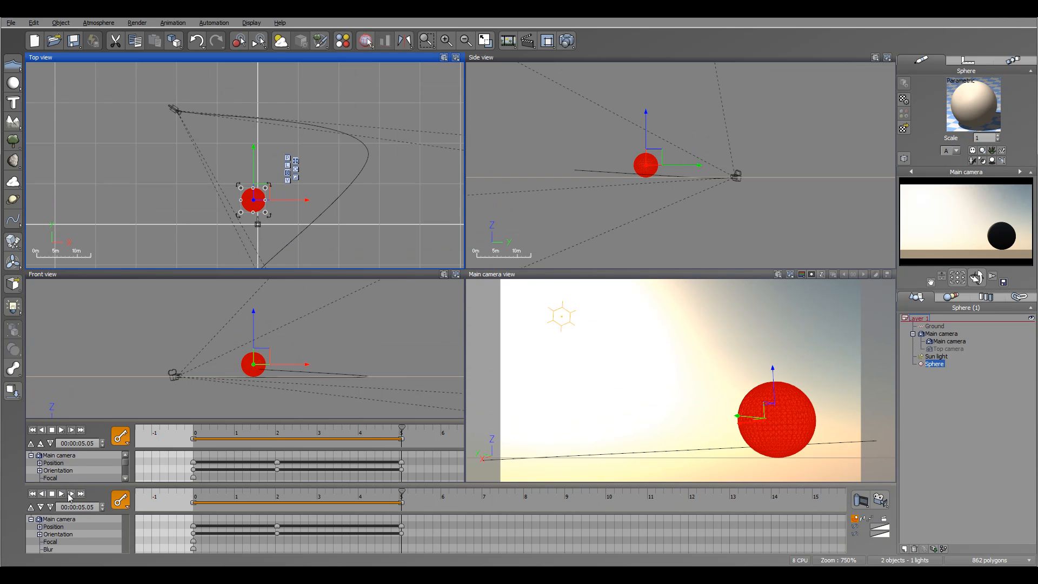
{"action": "left_click", "coordinate": [30, 509]}
{"action": "left_click", "coordinate": [40, 547]}
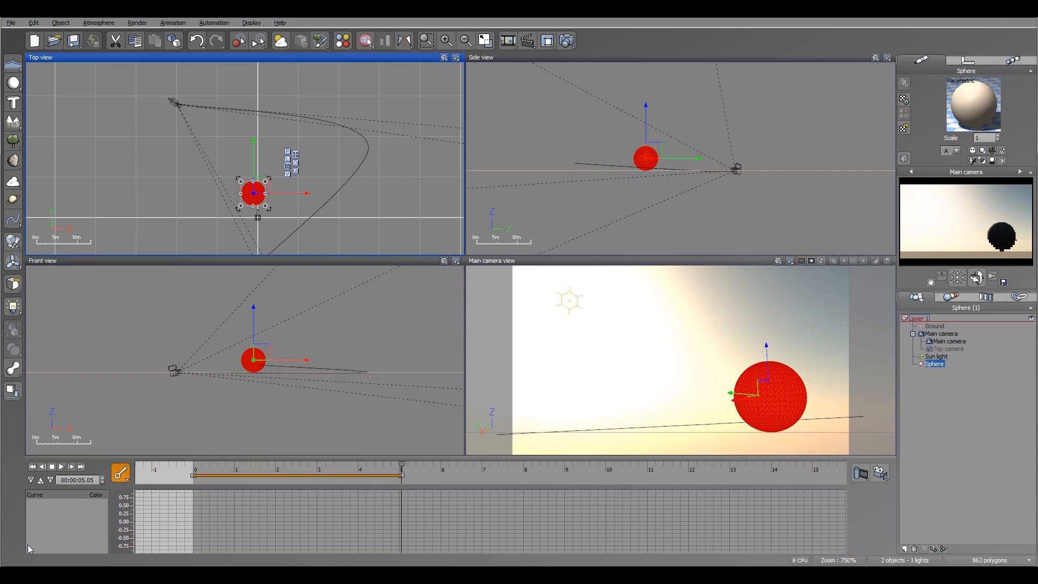
{"action": "left_click", "coordinate": [32, 479]}
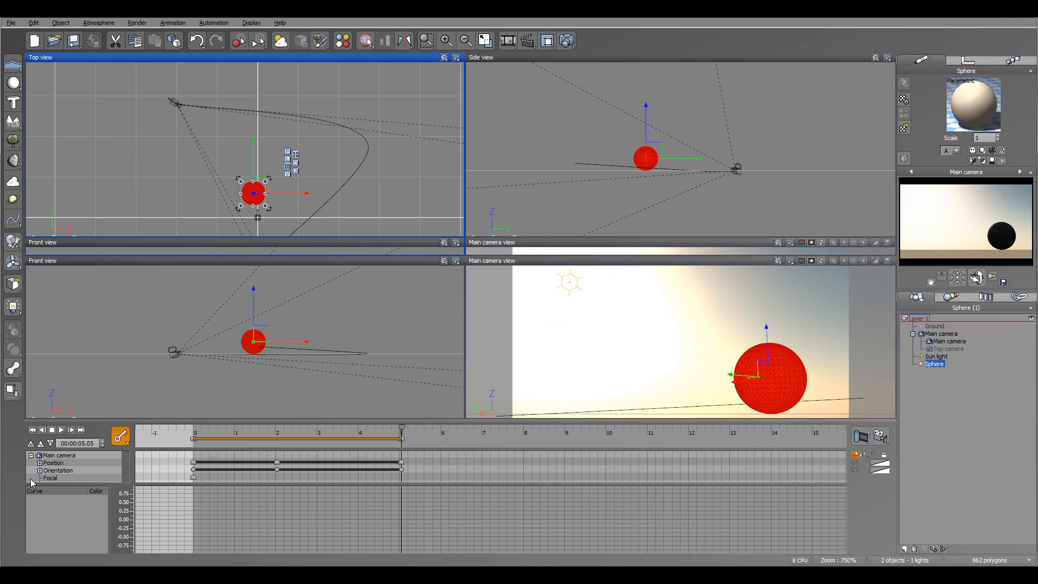
- Display the main camera's animation curves and raise the Position.X key near 2 seconds to about 29.57 m, keeping Smooth (Weighted) interpolation
{"action": "left_click", "coordinate": [54, 457]}
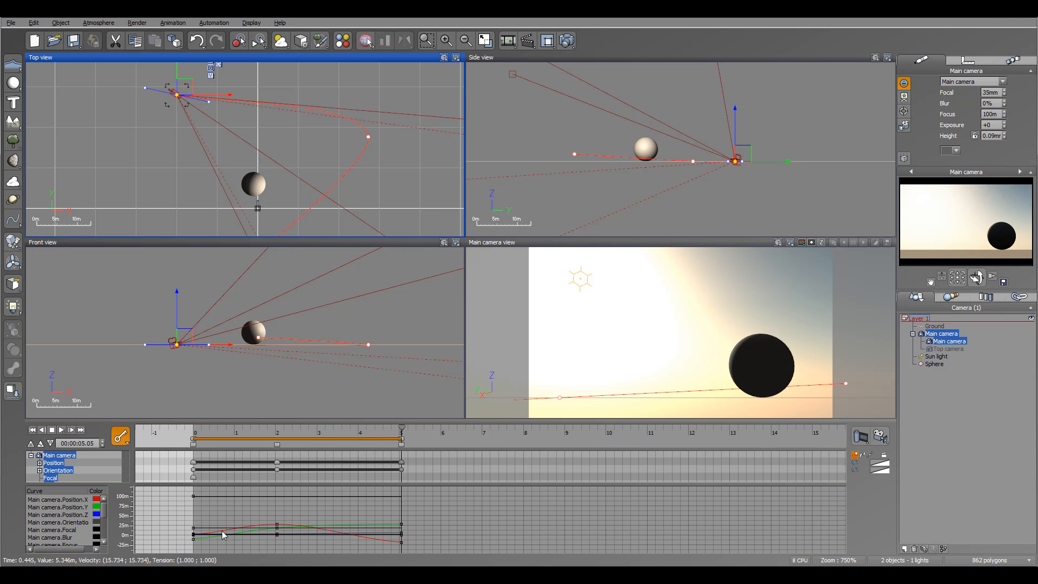
{"action": "left_click_drag", "start_coordinate": [276, 523], "coordinate": [277, 521]}
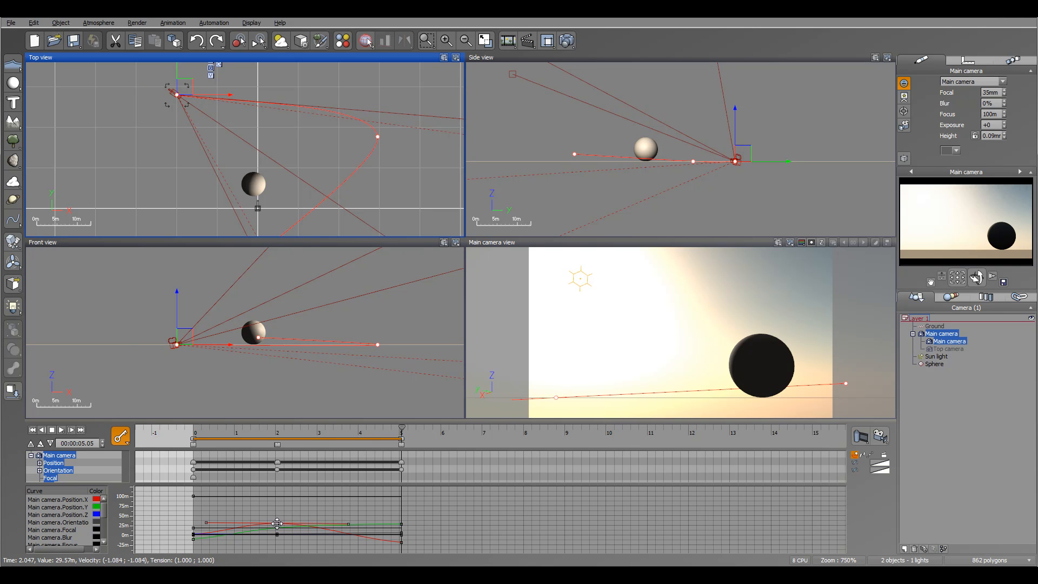
{"action": "right_click", "coordinate": [277, 521]}
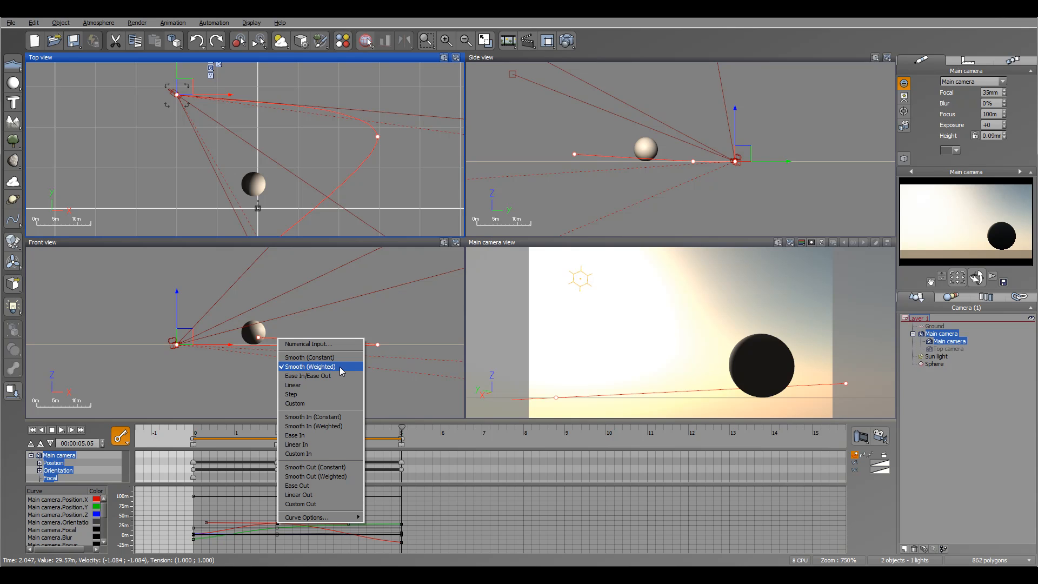
{"action": "left_click", "coordinate": [482, 423]}
- Reshape the camera path by tilting the tangent handles of the Position.X key near 2 seconds, ending with an upward slope
{"action": "right_click_drag", "start_coordinate": [323, 136], "coordinate": [325, 98]}
{"action": "right_click_drag", "start_coordinate": [328, 156], "coordinate": [306, 189]}
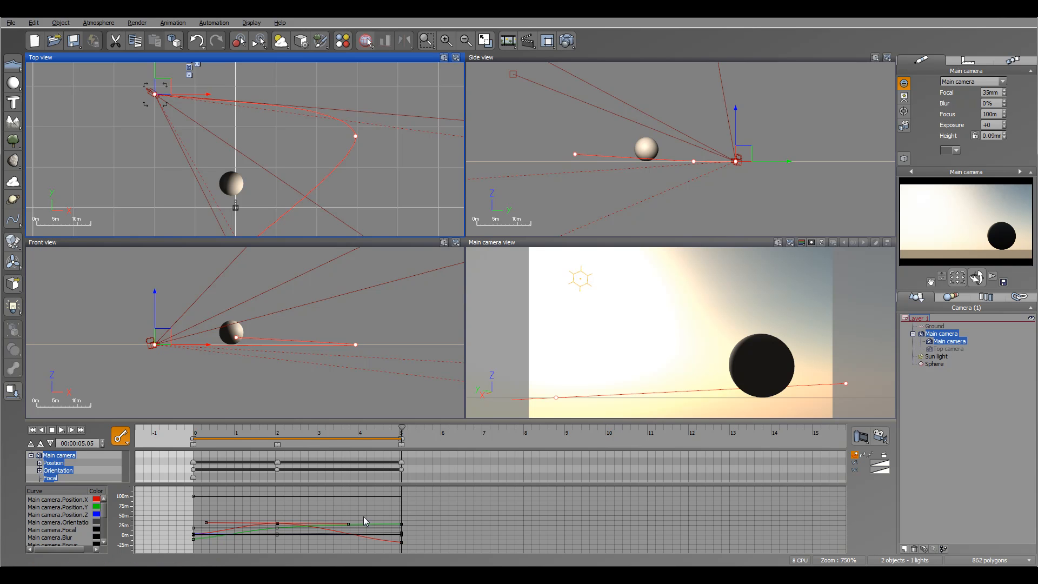
{"action": "left_click_drag", "start_coordinate": [206, 521], "coordinate": [209, 511]}
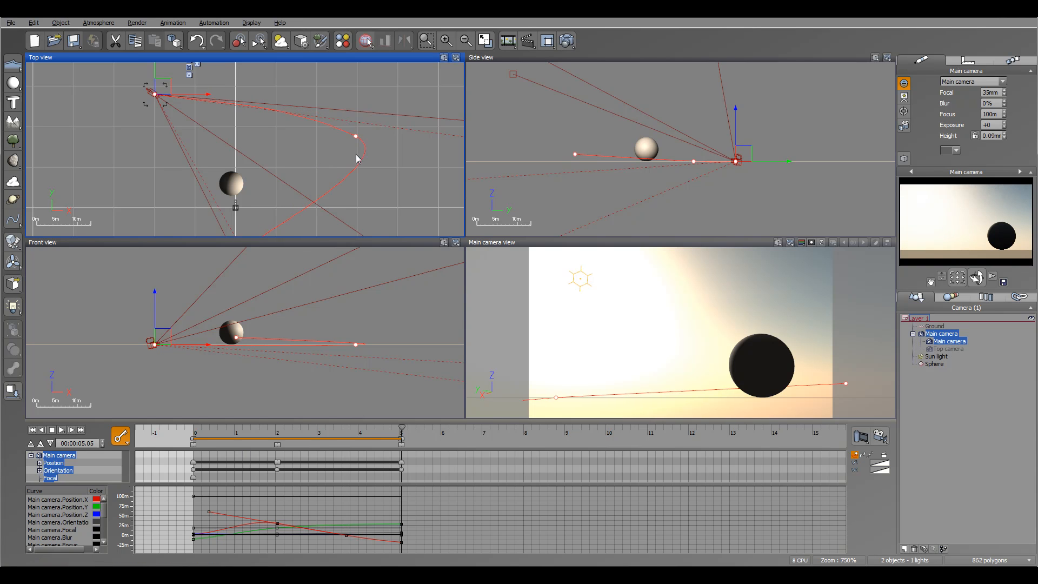
{"action": "left_click_drag", "start_coordinate": [346, 535], "coordinate": [347, 520]}
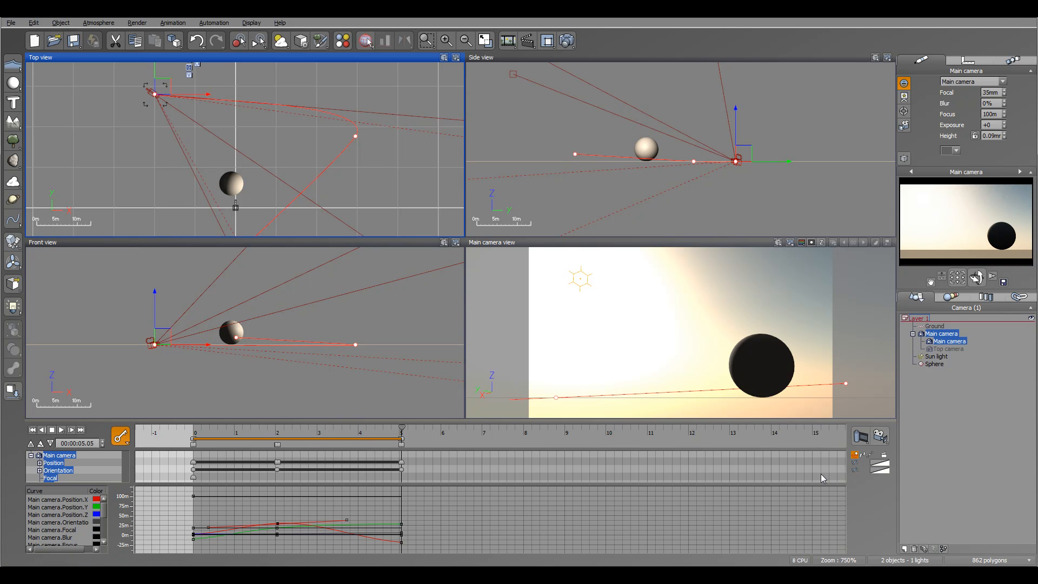
- Review the file types supported for importing tracking information, leaving without importing a file
{"action": "right_click_drag", "start_coordinate": [333, 124], "coordinate": [248, 174]}
{"action": "scroll", "coordinate": [367, 132], "scroll_direction": "down", "scroll_amount": 2}
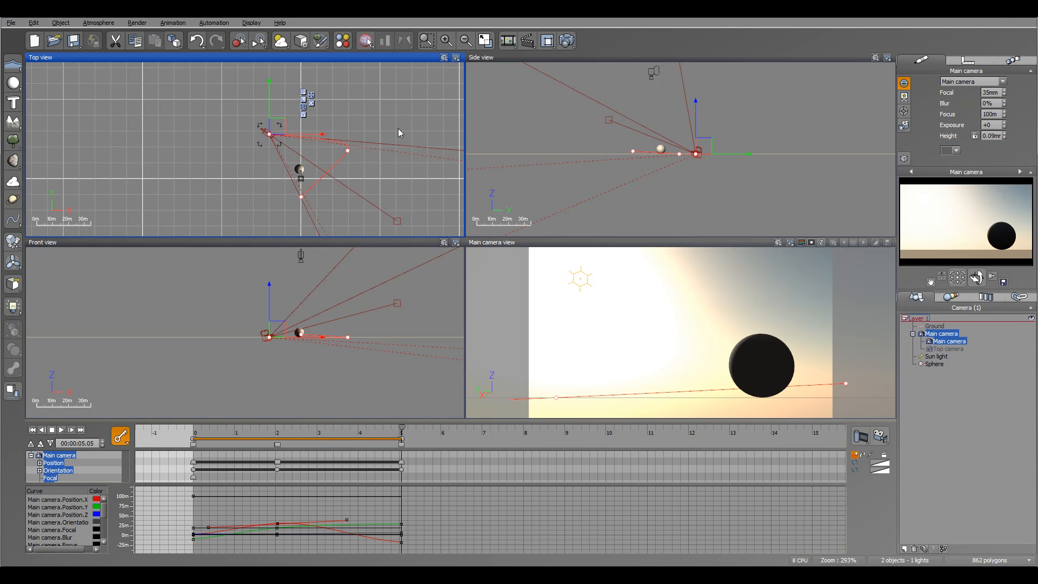
{"action": "left_click", "coordinate": [173, 23]}
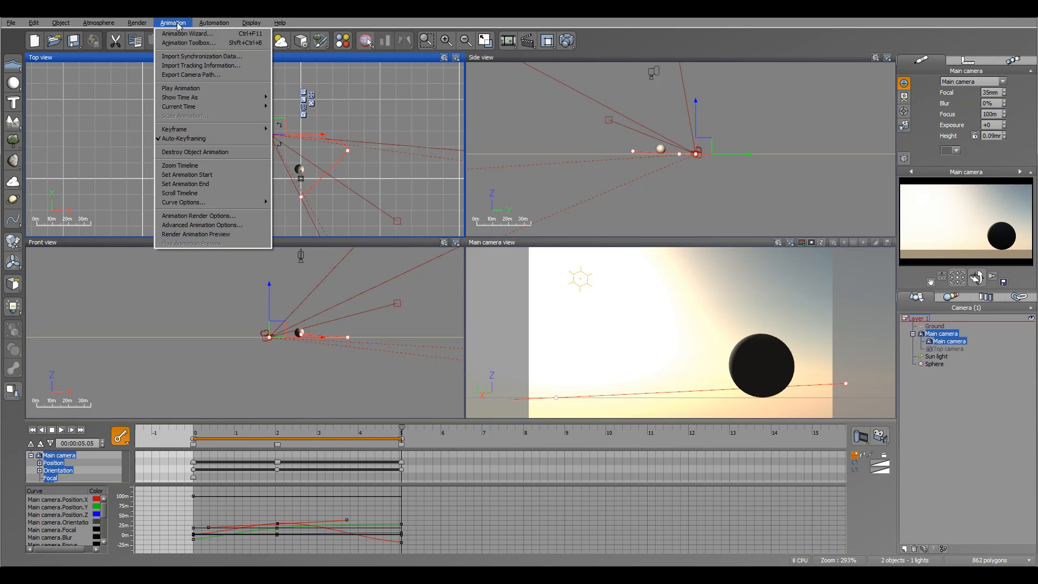
{"action": "left_click", "coordinate": [223, 65]}
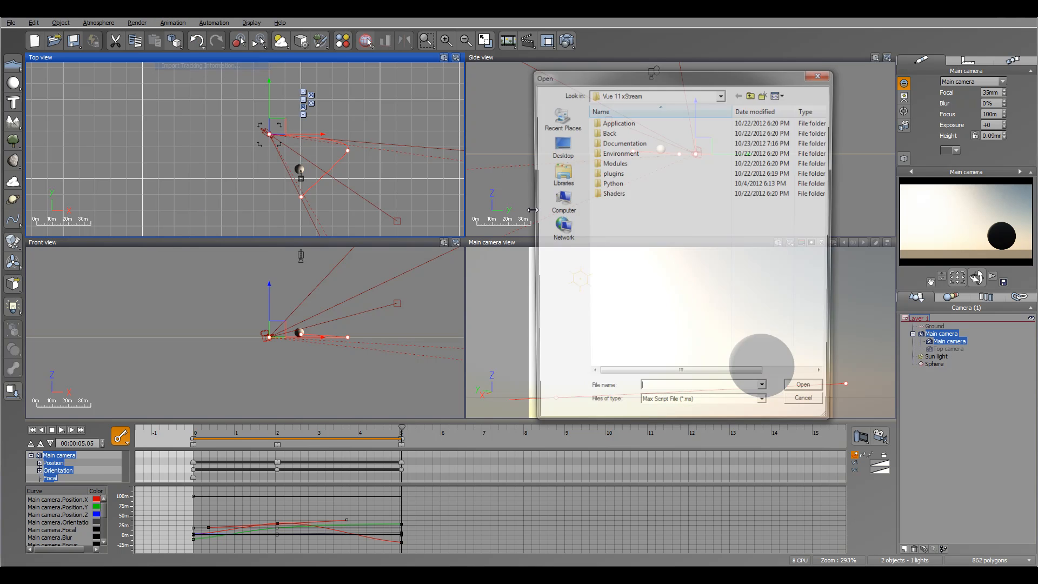
{"action": "left_click", "coordinate": [766, 408]}
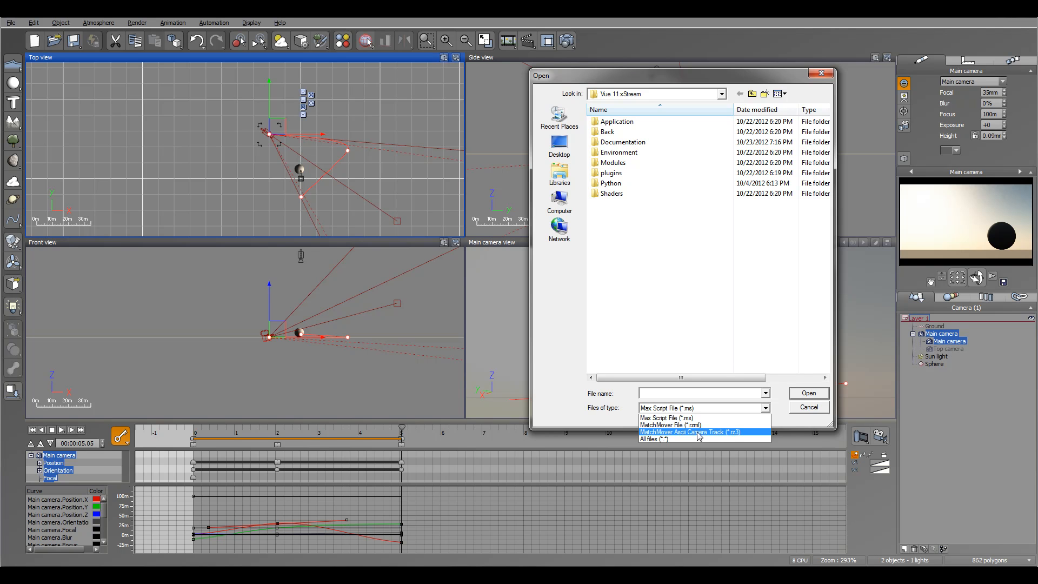
{"action": "left_click", "coordinate": [807, 410]}
{"action": "left_click", "coordinate": [794, 406]}
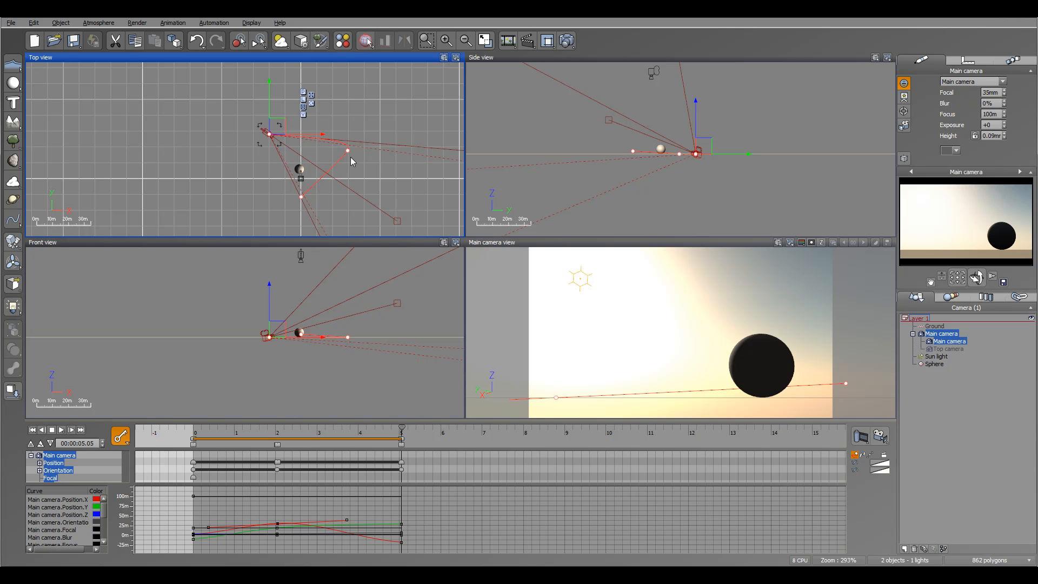
- Review the file types offered for exporting the camera path, leaving without saving a file
{"action": "left_click", "coordinate": [172, 23]}
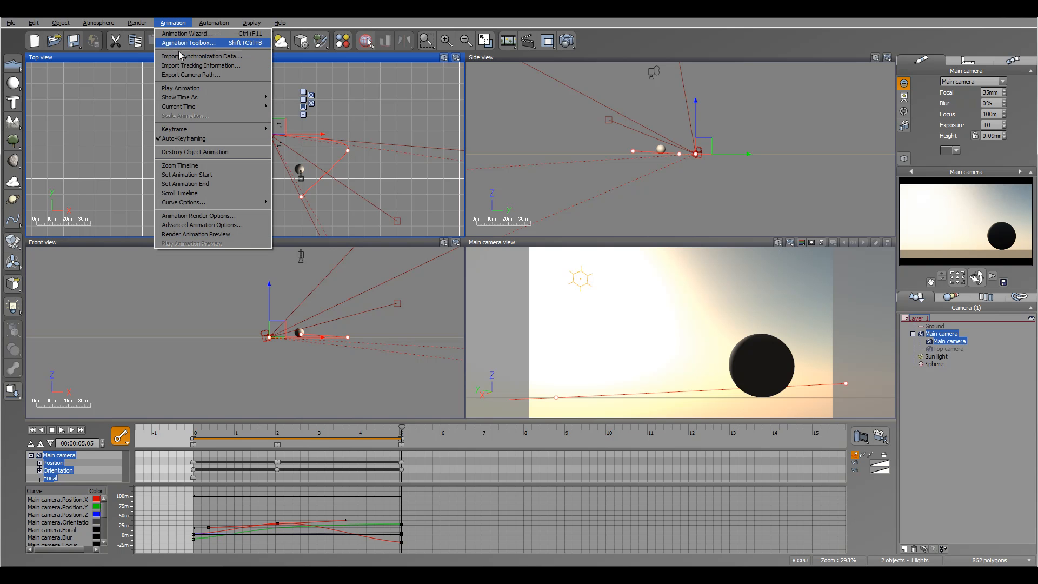
{"action": "left_click", "coordinate": [195, 76]}
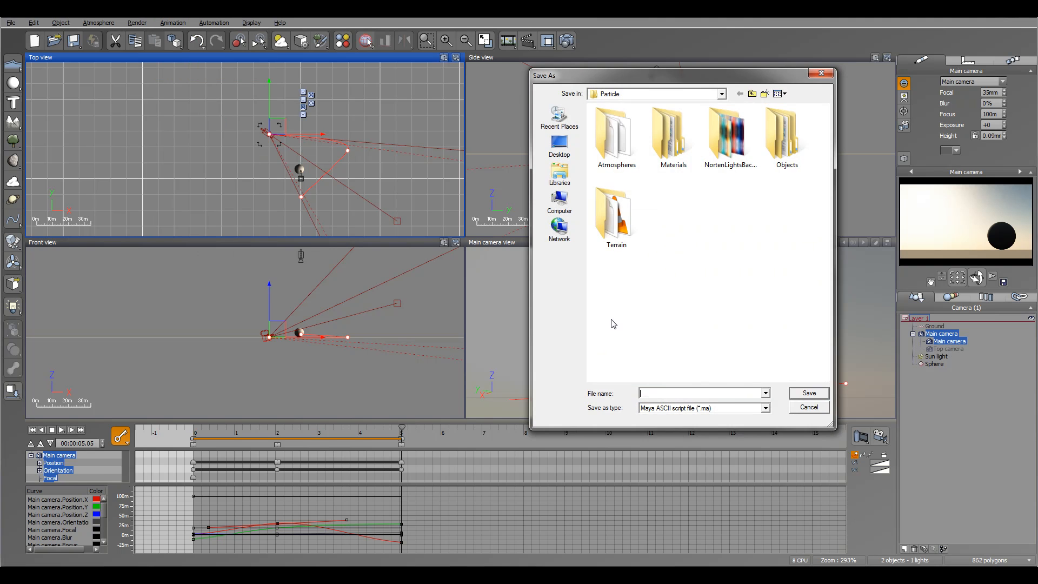
{"action": "left_click", "coordinate": [759, 410]}
{"action": "left_click", "coordinate": [727, 419]}
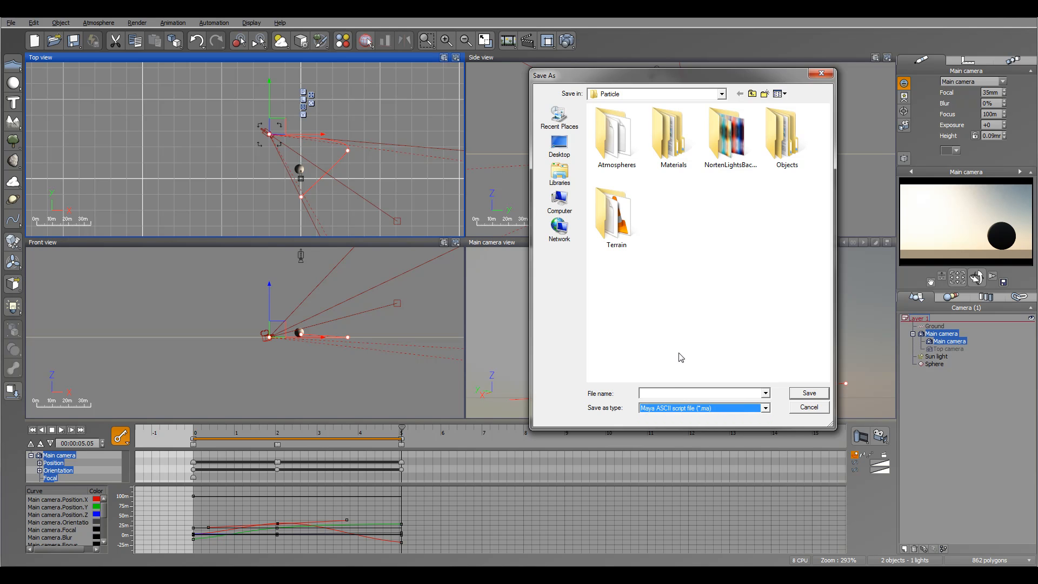
{"action": "left_click", "coordinate": [811, 409]}
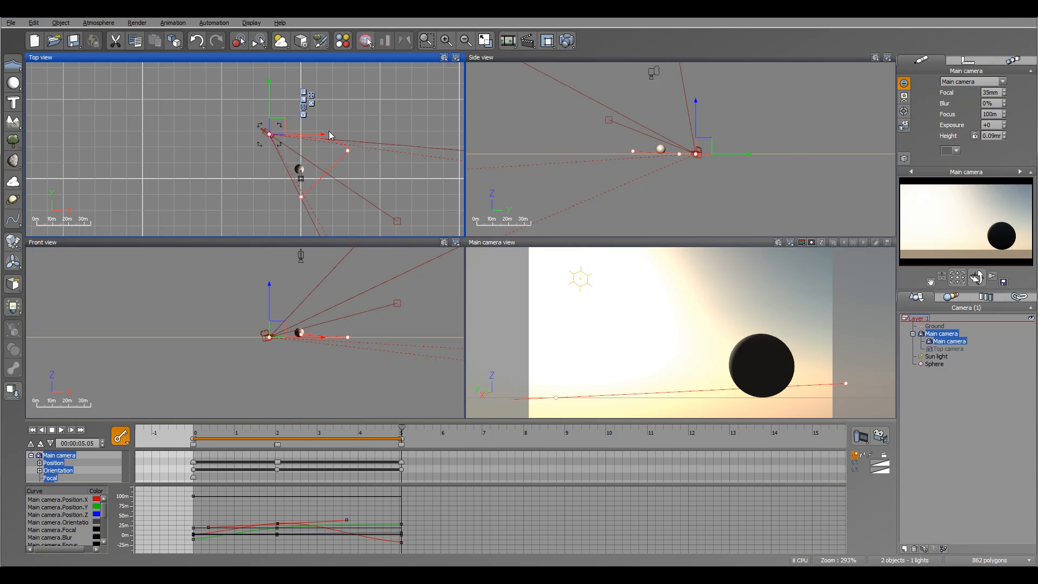
- Return the animation to its start at 00:00:00.00
{"action": "left_click", "coordinate": [32, 430]}
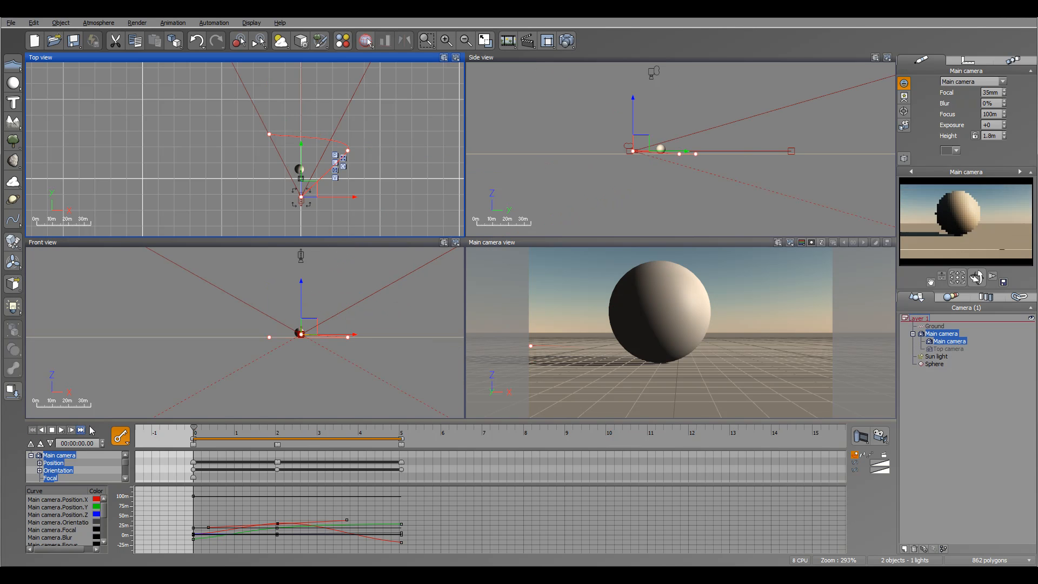
- Delete the main camera's existing animation data and add a starting keyframe to all its properties
{"action": "left_click", "coordinate": [1008, 61]}
{"action": "left_click", "coordinate": [904, 82]}
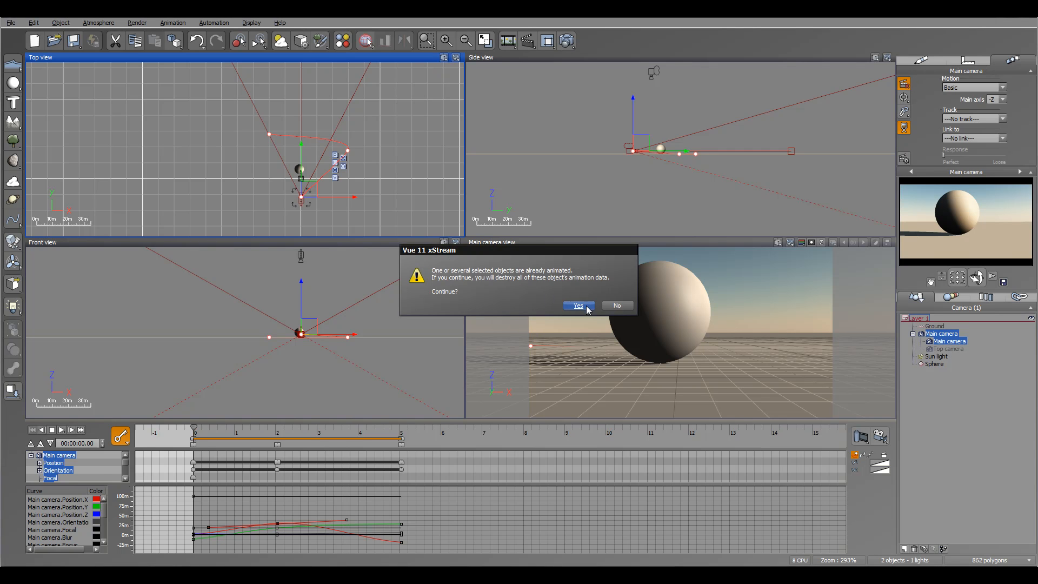
{"action": "left_click", "coordinate": [578, 305]}
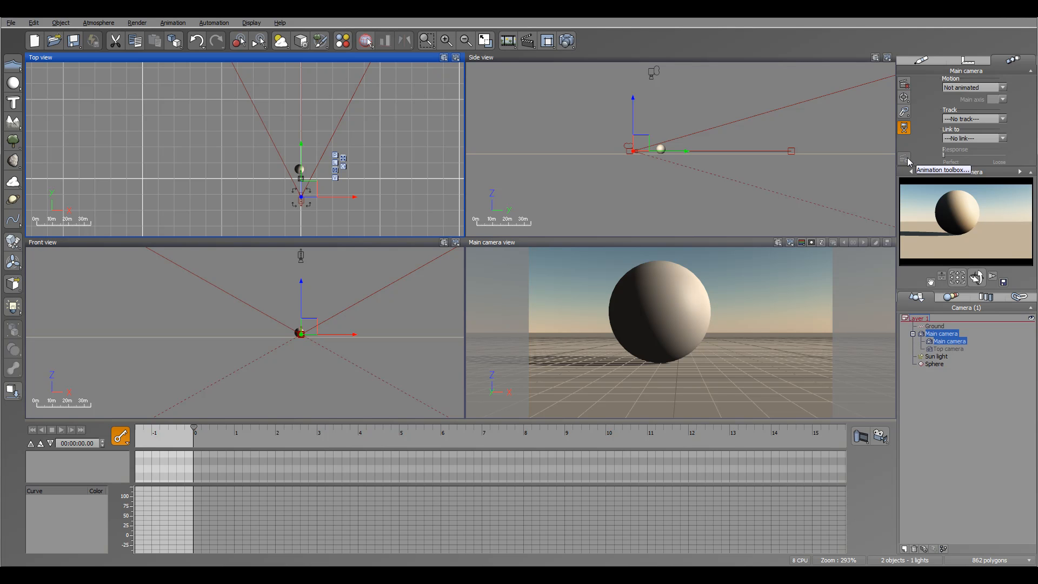
{"action": "left_click", "coordinate": [121, 437]}
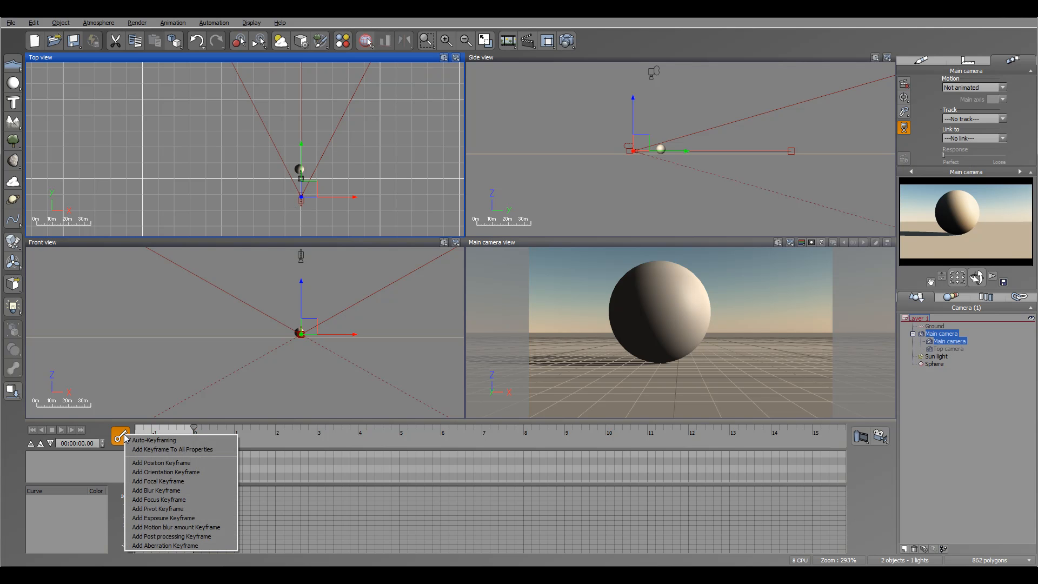
{"action": "left_click", "coordinate": [153, 450]}
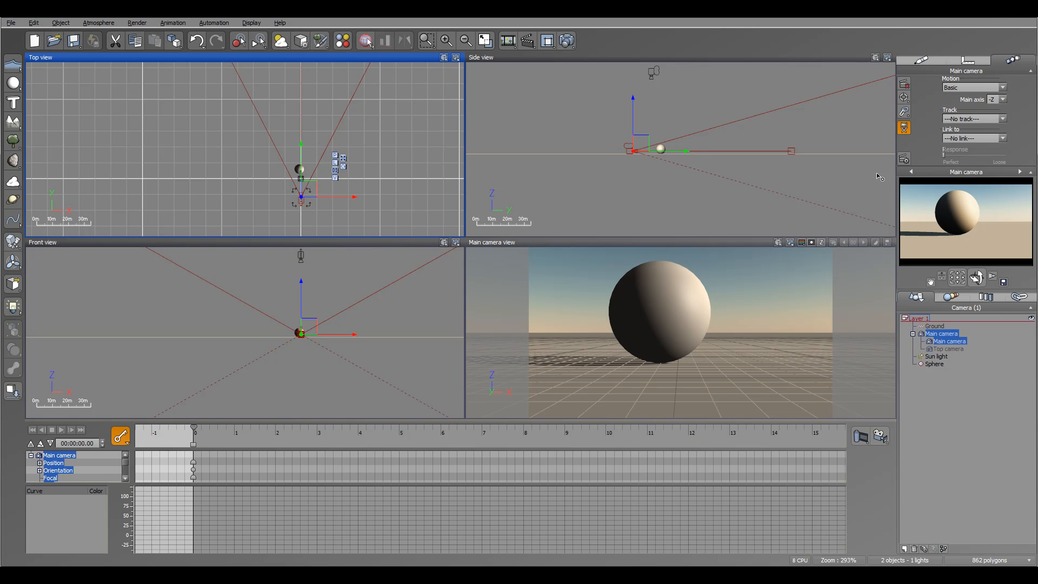
- Look at the introduction of the Animation Wizard for the main camera, leaving without setting up an animation
{"action": "left_click", "coordinate": [903, 159]}
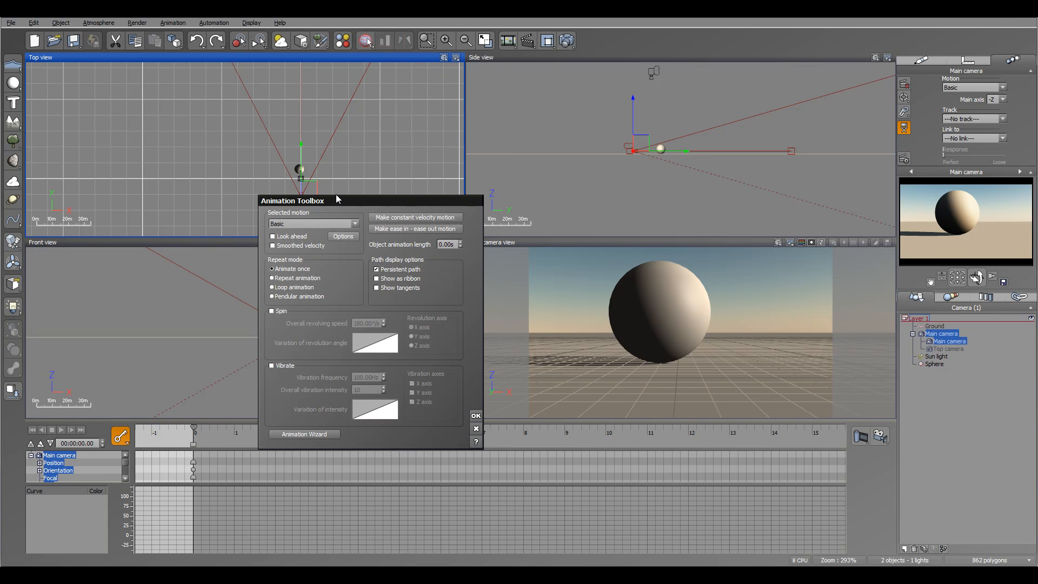
{"action": "left_click_drag", "start_coordinate": [332, 199], "coordinate": [392, 124]}
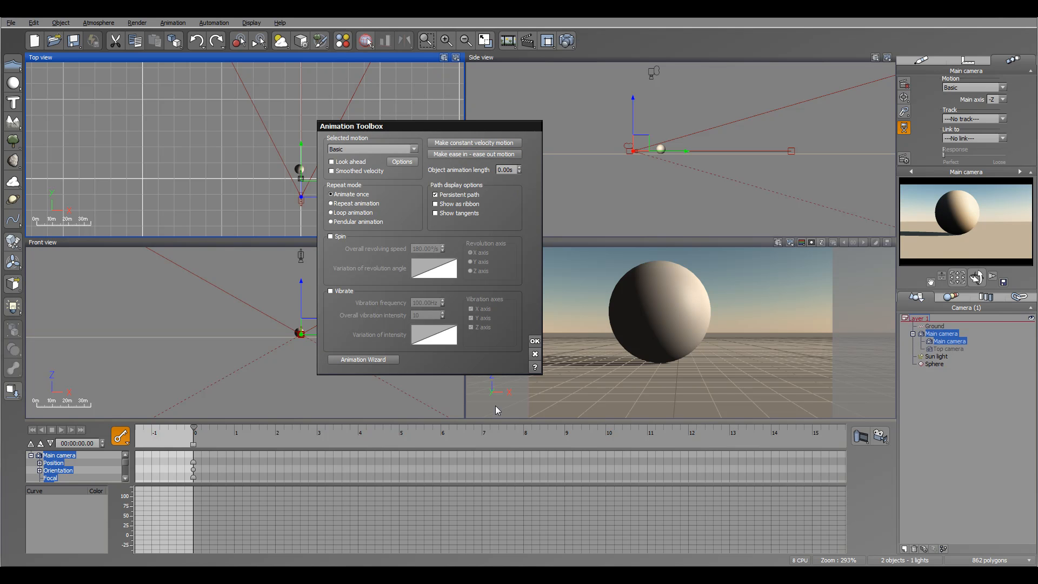
{"action": "left_click", "coordinate": [370, 360]}
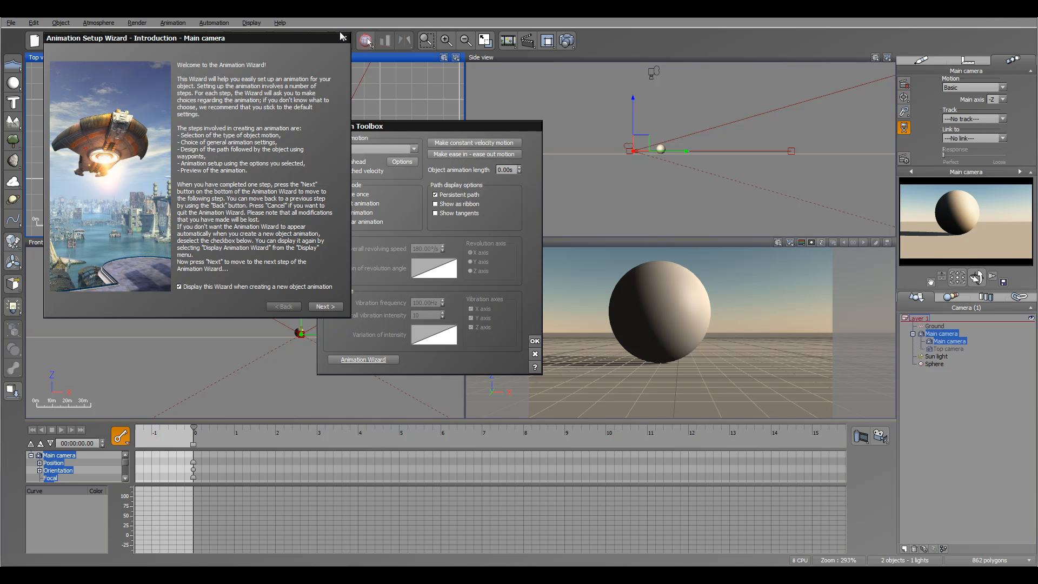
{"action": "left_click", "coordinate": [344, 38]}
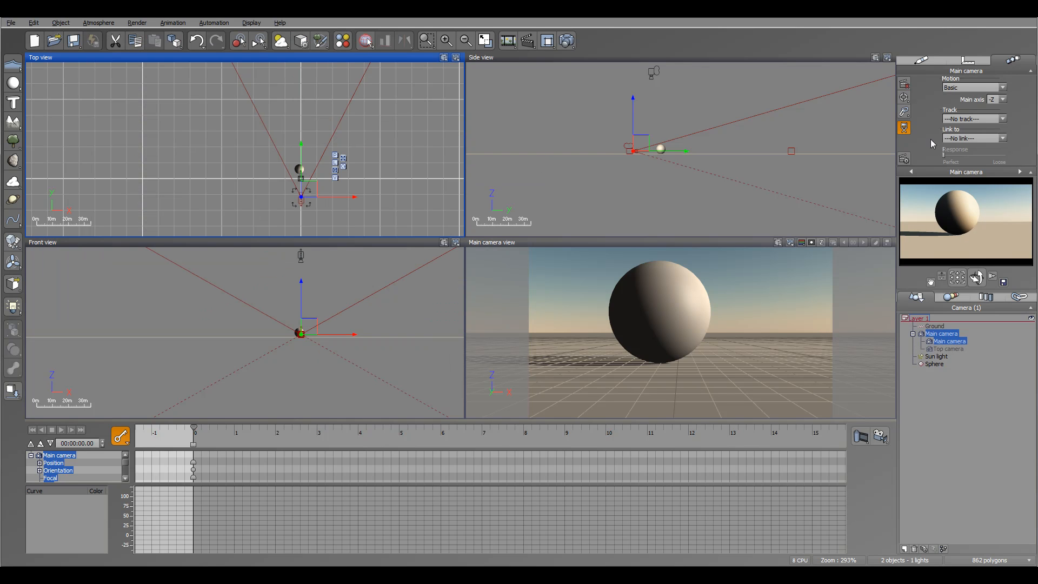
- Review the motion types available for the main camera in the Animation Toolbox, keeping Basic
{"action": "left_click", "coordinate": [904, 159]}
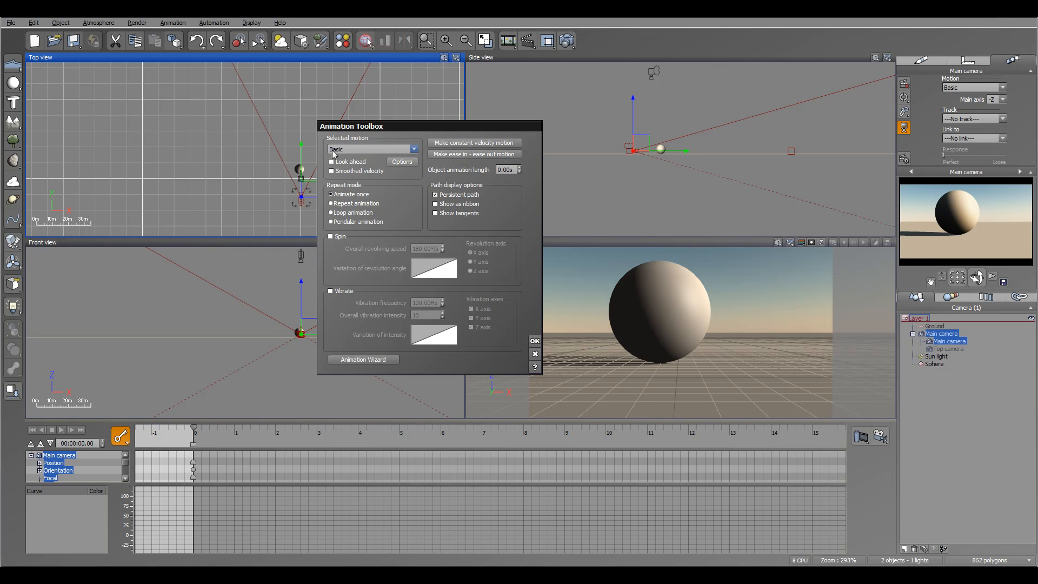
{"action": "left_click", "coordinate": [414, 149]}
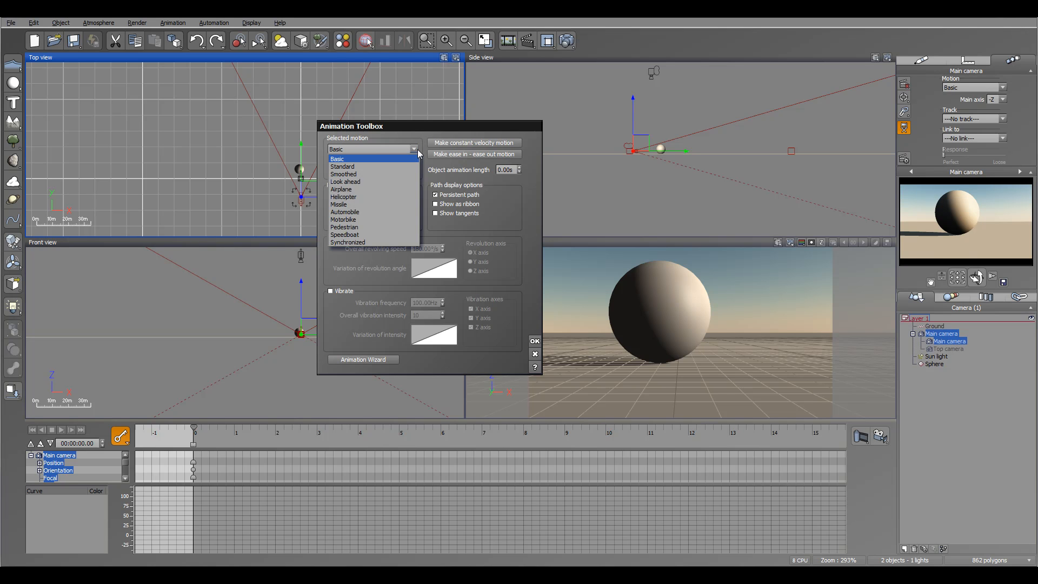
{"action": "left_click", "coordinate": [418, 153]}
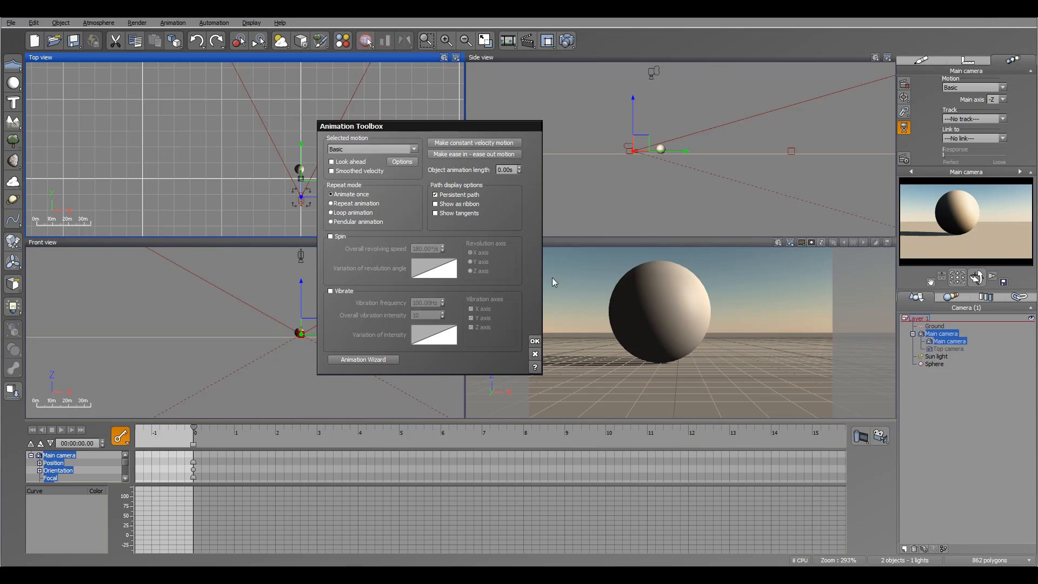
{"action": "left_click", "coordinate": [534, 342]}
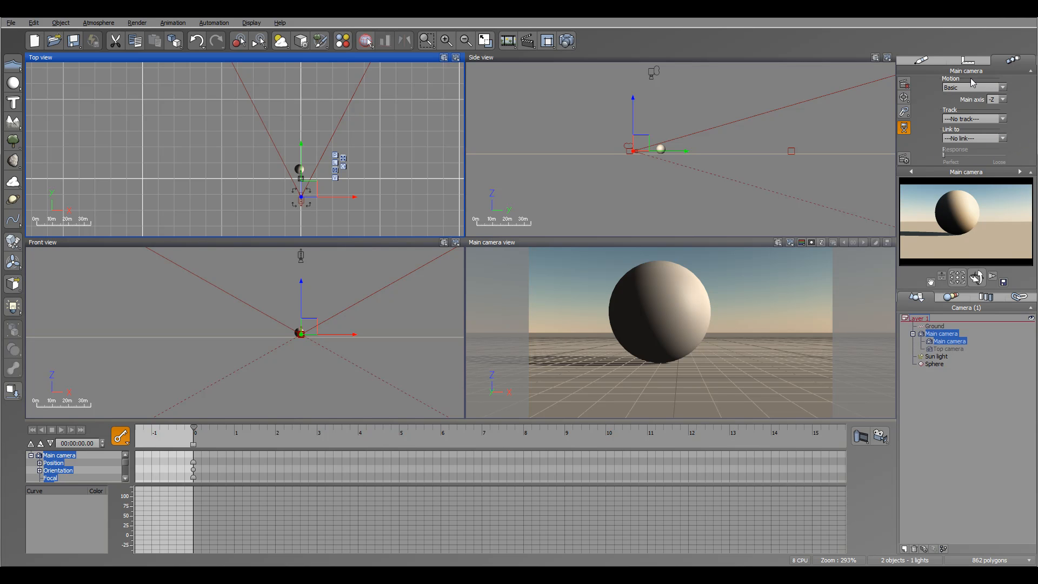
- Make the main camera track the Sphere, keeping its motion type as Basic
{"action": "left_click", "coordinate": [1002, 87]}
{"action": "left_click", "coordinate": [1004, 88]}
{"action": "left_click", "coordinate": [1003, 87]}
{"action": "left_click", "coordinate": [1004, 87]}
{"action": "left_click", "coordinate": [1004, 119]}
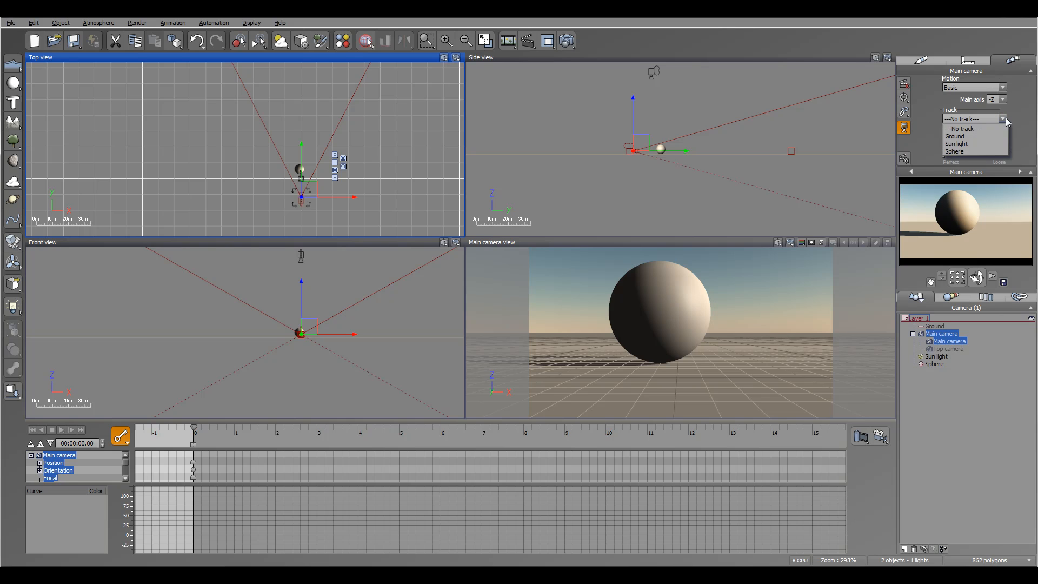
{"action": "left_click", "coordinate": [988, 151]}
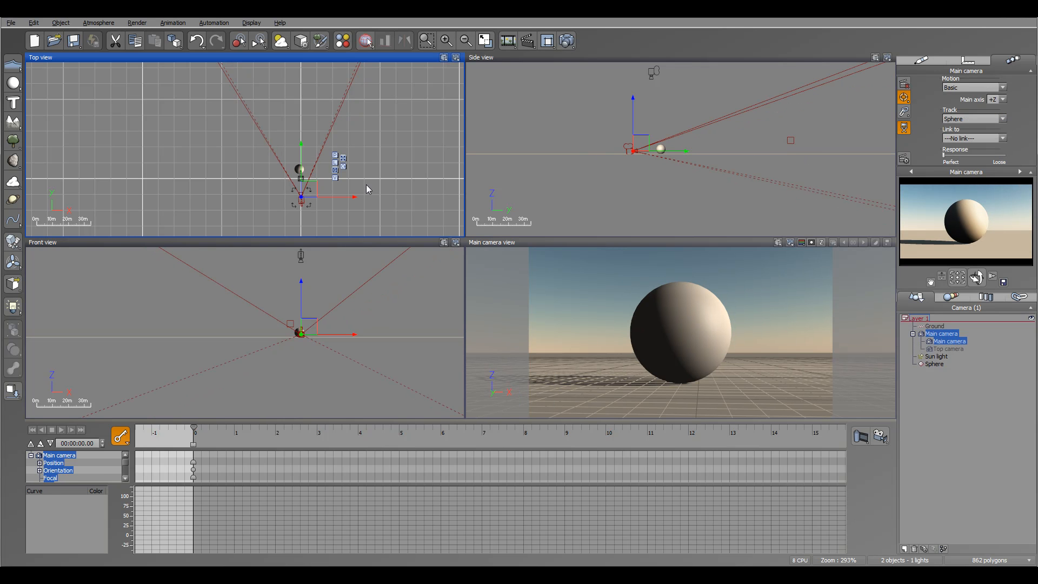
- Move the sphere farther from the camera in the Top view to test the tracking
{"action": "left_click", "coordinate": [934, 364]}
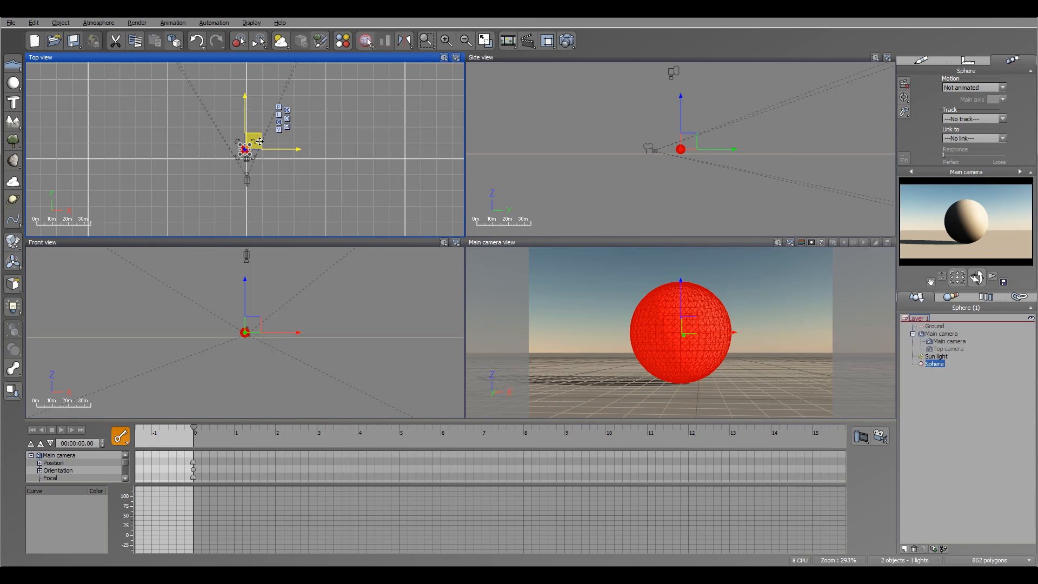
{"action": "mouse_move", "coordinate": [259, 140]}
{"action": "left_mouse_down"}
{"action": "mouse_move", "coordinate": [309, 93]}
{"action": "mouse_move", "coordinate": [171, 109]}
{"action": "mouse_move", "coordinate": [297, 101]}
{"action": "mouse_move", "coordinate": [348, 181]}
{"action": "mouse_move", "coordinate": [292, 145]}
{"action": "mouse_move", "coordinate": [232, 134]}
{"action": "mouse_move", "coordinate": [257, 135]}
{"action": "left_mouse_up"}
{"action": "left_click", "coordinate": [603, 245]}
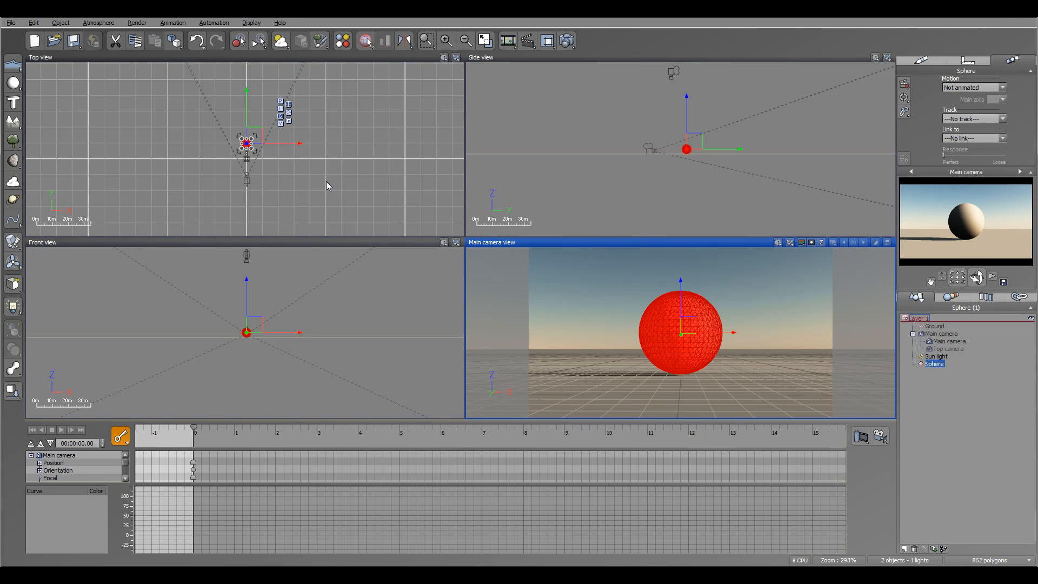
{"action": "mouse_move", "coordinate": [270, 125]}
{"action": "left_mouse_down"}
{"action": "mouse_move", "coordinate": [202, 110]}
{"action": "mouse_move", "coordinate": [221, 94]}
{"action": "mouse_move", "coordinate": [303, 105]}
{"action": "mouse_move", "coordinate": [312, 126]}
{"action": "mouse_move", "coordinate": [254, 110]}
{"action": "mouse_move", "coordinate": [256, 125]}
{"action": "left_mouse_up"}
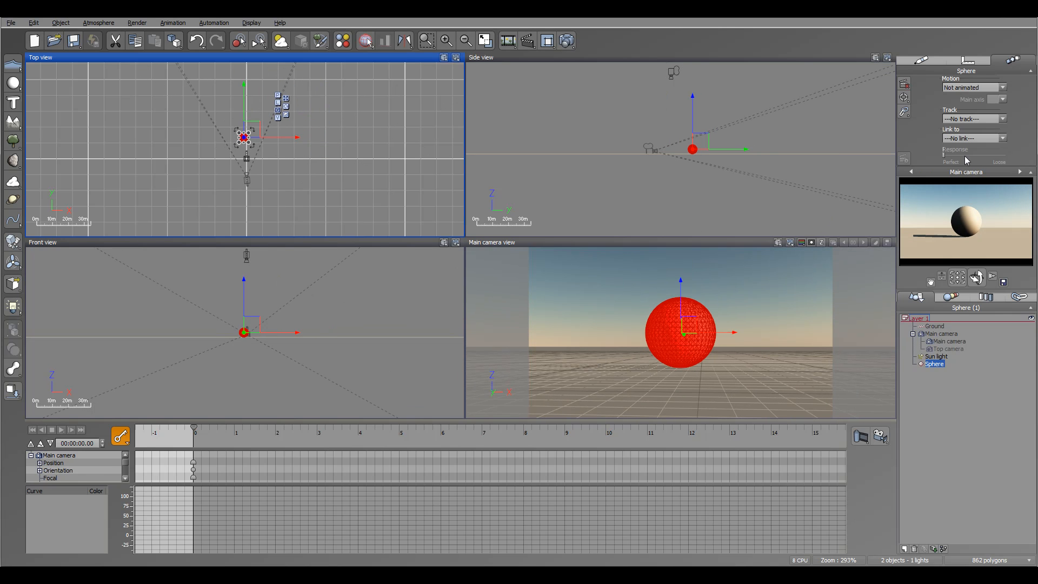
- Loosen the main camera's tracking response to about a third of its range and move the sphere farther away in the Top view
{"action": "left_click", "coordinate": [949, 341]}
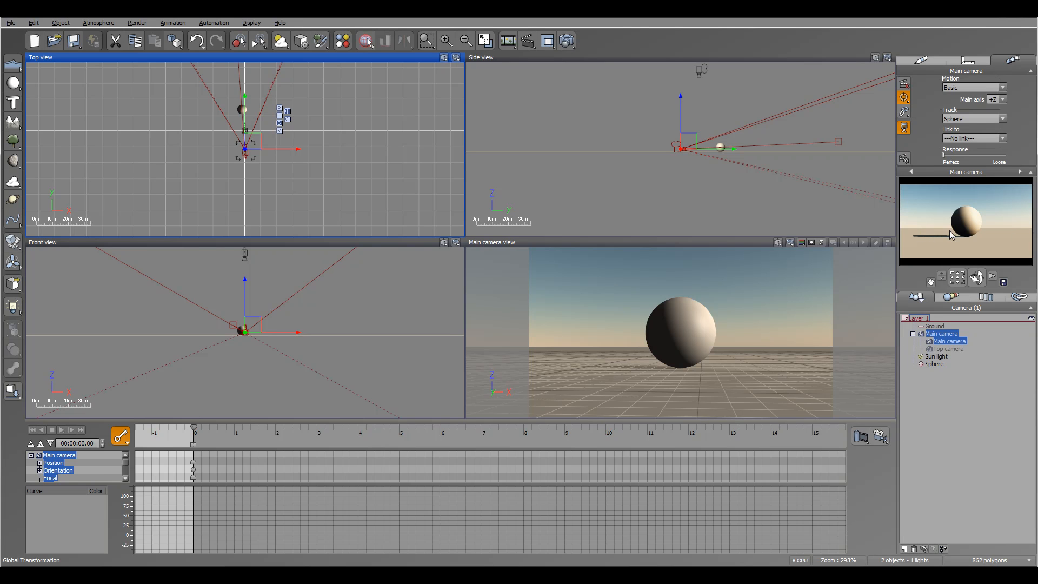
{"action": "mouse_move", "coordinate": [951, 158]}
{"action": "left_mouse_down"}
{"action": "mouse_move", "coordinate": [978, 155]}
{"action": "mouse_move", "coordinate": [963, 156]}
{"action": "left_mouse_up"}
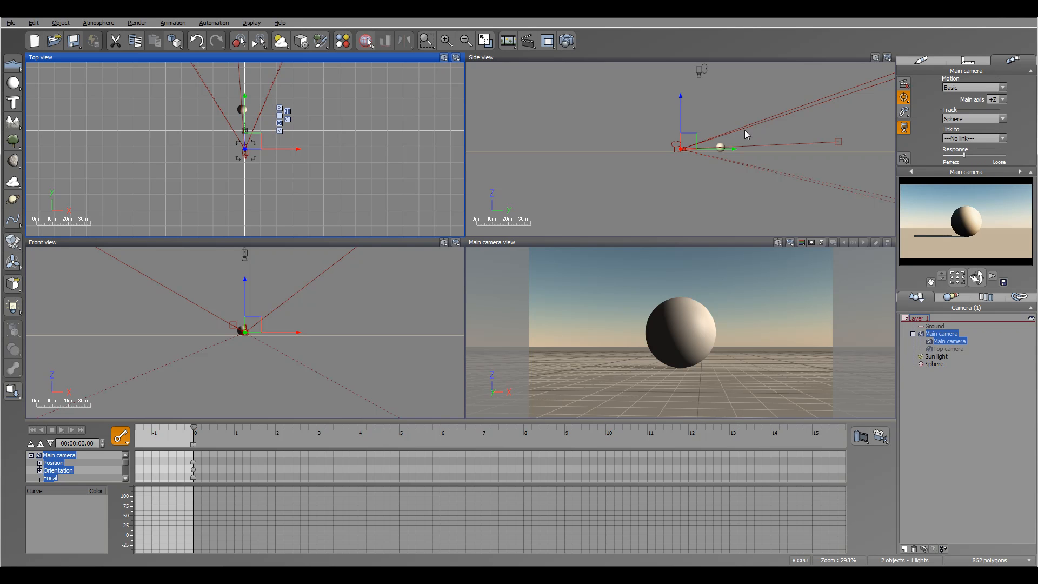
{"action": "left_click", "coordinate": [942, 365]}
{"action": "left_click", "coordinate": [638, 240]}
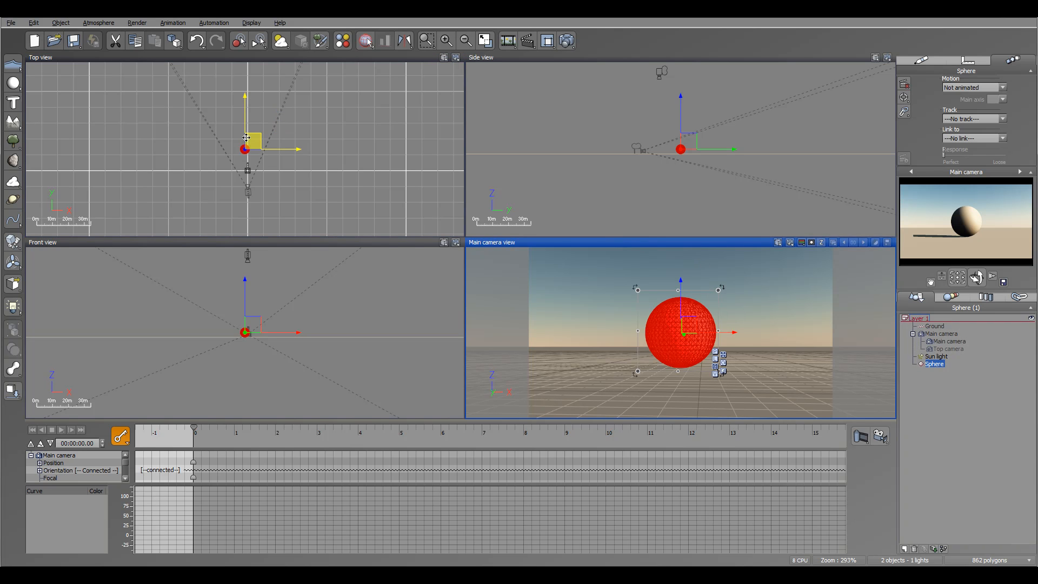
{"action": "left_click_drag", "start_coordinate": [252, 137], "coordinate": [264, 116]}
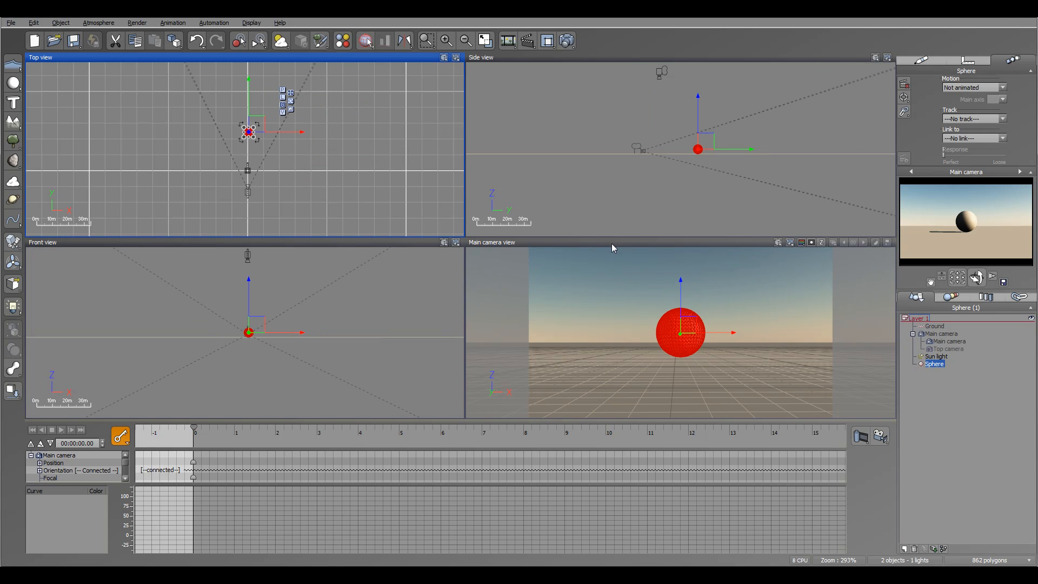
{"action": "left_click_drag", "start_coordinate": [611, 238], "coordinate": [613, 237]}
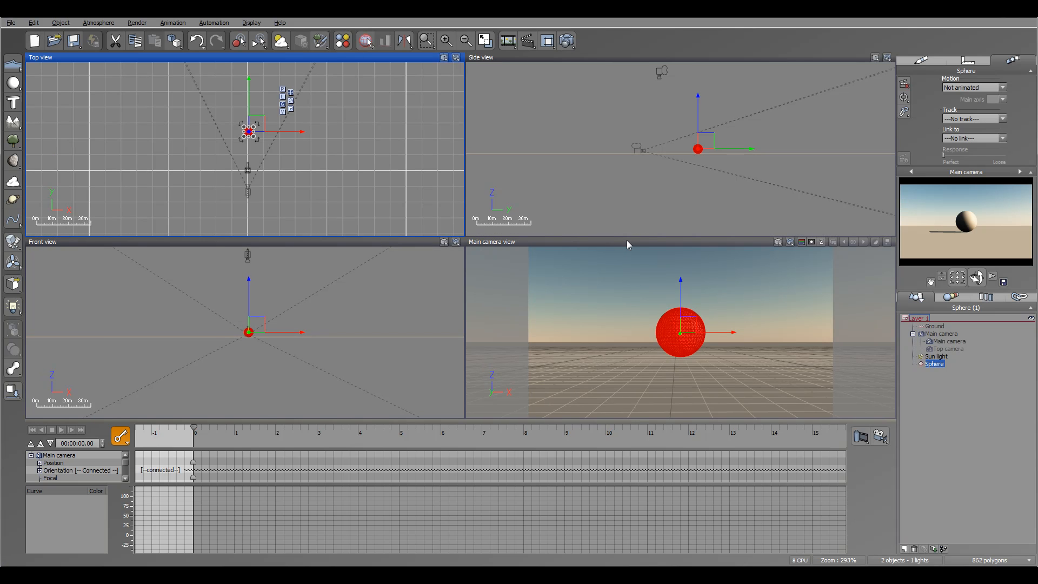
{"action": "left_click", "coordinate": [627, 242]}
{"action": "left_click_drag", "start_coordinate": [691, 324], "coordinate": [694, 247]}
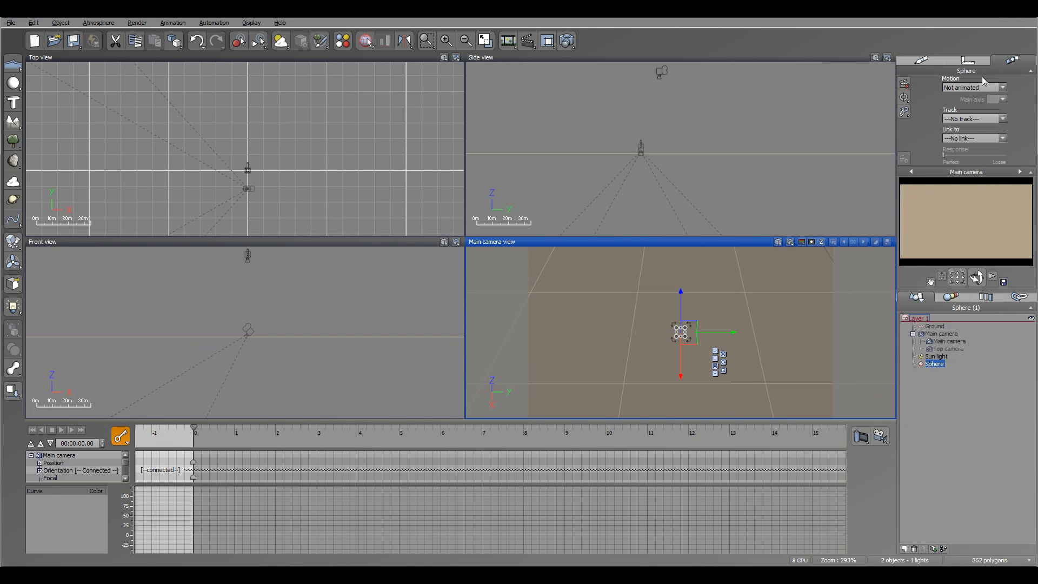
{"action": "key", "text": "ctrl+z"}
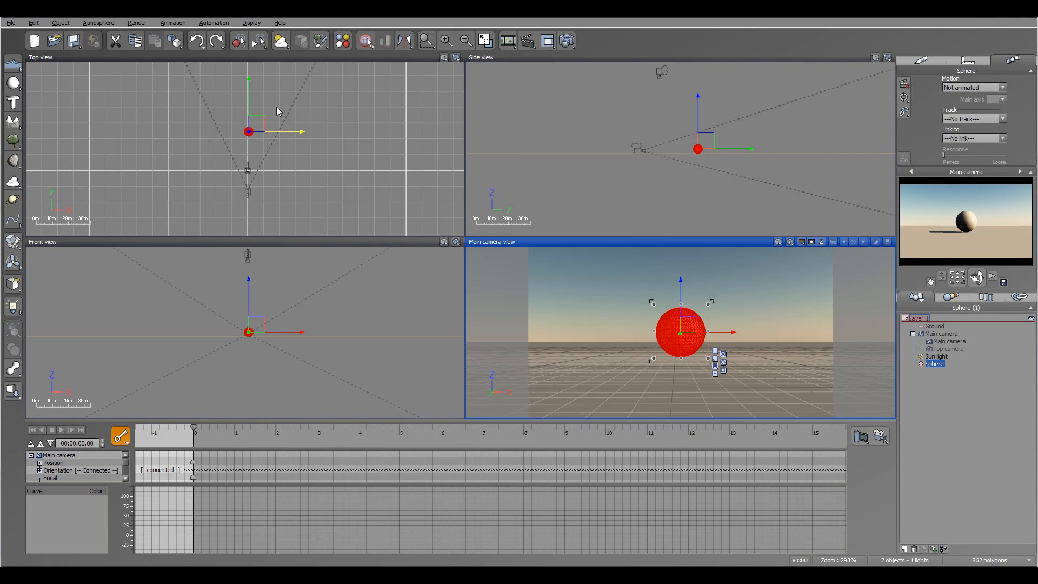
- Move the sphere slightly closer to the camera in the Top view and loosen the camera's tracking response to just below midway
{"action": "mouse_move", "coordinate": [318, 161]}
{"action": "right_mouse_down"}
{"action": "mouse_move", "coordinate": [344, 162]}
{"action": "mouse_move", "coordinate": [333, 165]}
{"action": "right_mouse_up"}
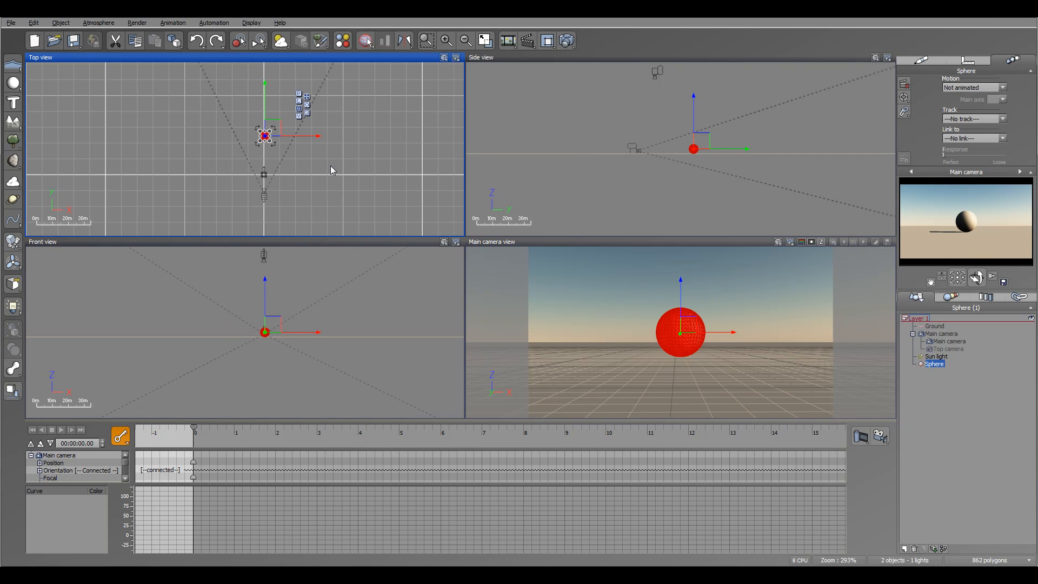
{"action": "mouse_move", "coordinate": [270, 129]}
{"action": "left_mouse_down"}
{"action": "mouse_move", "coordinate": [307, 145]}
{"action": "mouse_move", "coordinate": [260, 139]}
{"action": "mouse_move", "coordinate": [359, 167]}
{"action": "mouse_move", "coordinate": [327, 125]}
{"action": "mouse_move", "coordinate": [258, 120]}
{"action": "mouse_move", "coordinate": [274, 135]}
{"action": "left_mouse_up"}
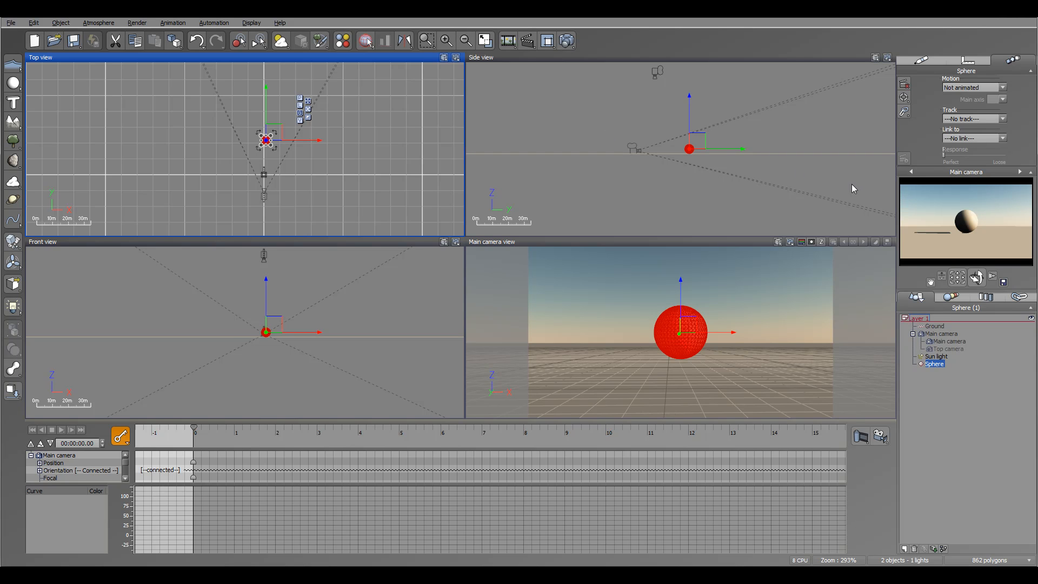
{"action": "left_click", "coordinate": [944, 342]}
{"action": "mouse_move", "coordinate": [976, 155]}
{"action": "left_mouse_down"}
{"action": "mouse_move", "coordinate": [1000, 156]}
{"action": "mouse_move", "coordinate": [971, 155]}
{"action": "left_mouse_up"}
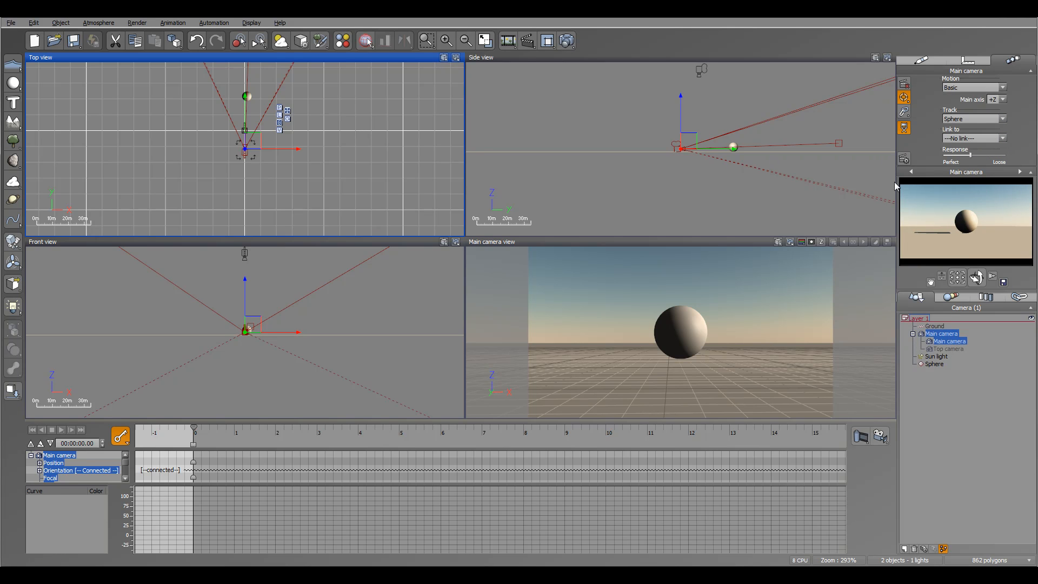
- Move the main camera's target from far behind the sphere onto the sphere in the Top view
{"action": "right_click_drag", "start_coordinate": [345, 123], "coordinate": [378, 170]}
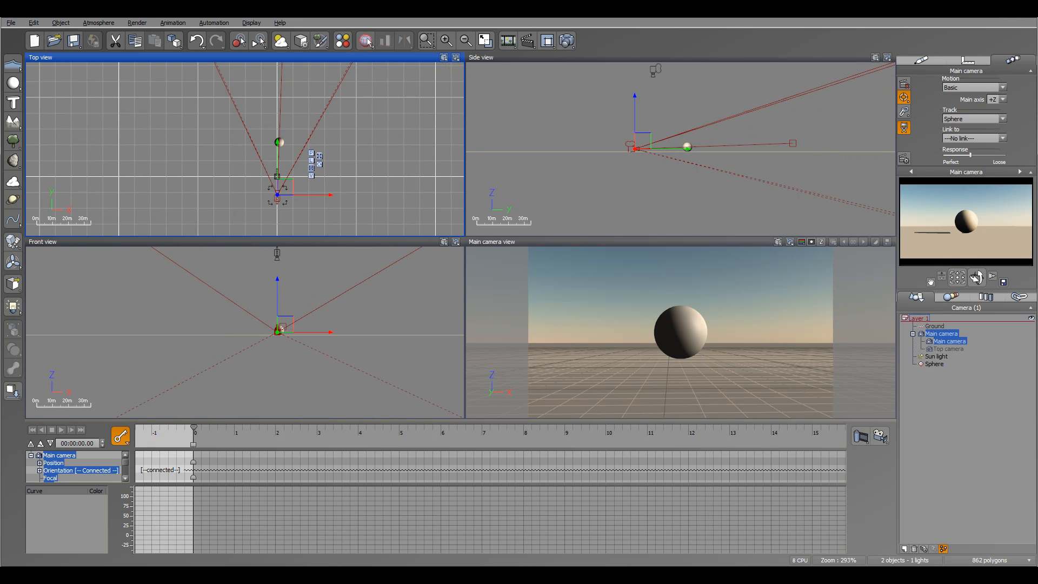
{"action": "right_click_drag", "start_coordinate": [398, 146], "coordinate": [405, 182]}
{"action": "left_click", "coordinate": [291, 73]}
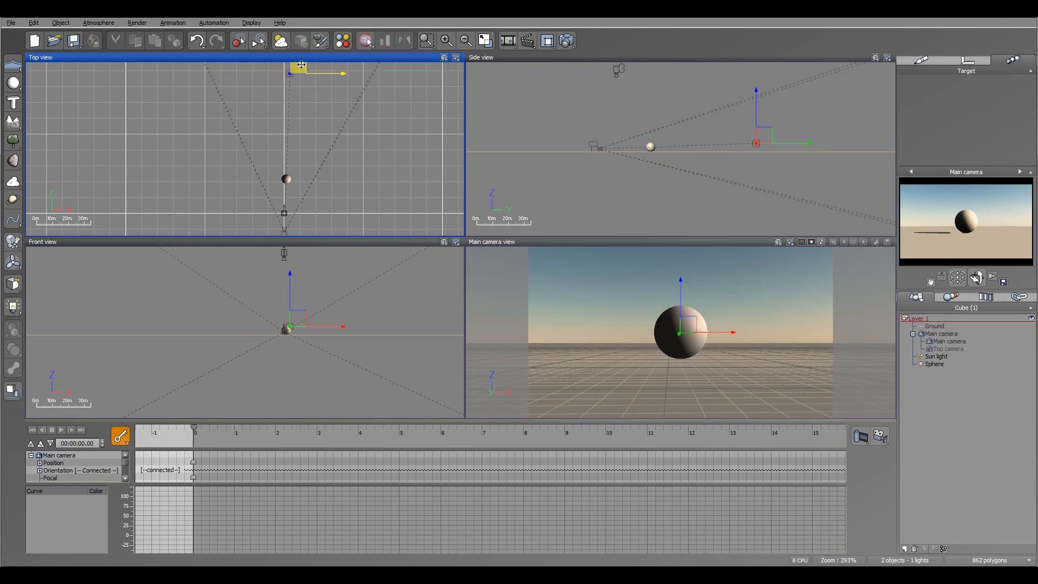
{"action": "left_click_drag", "start_coordinate": [301, 64], "coordinate": [297, 171]}
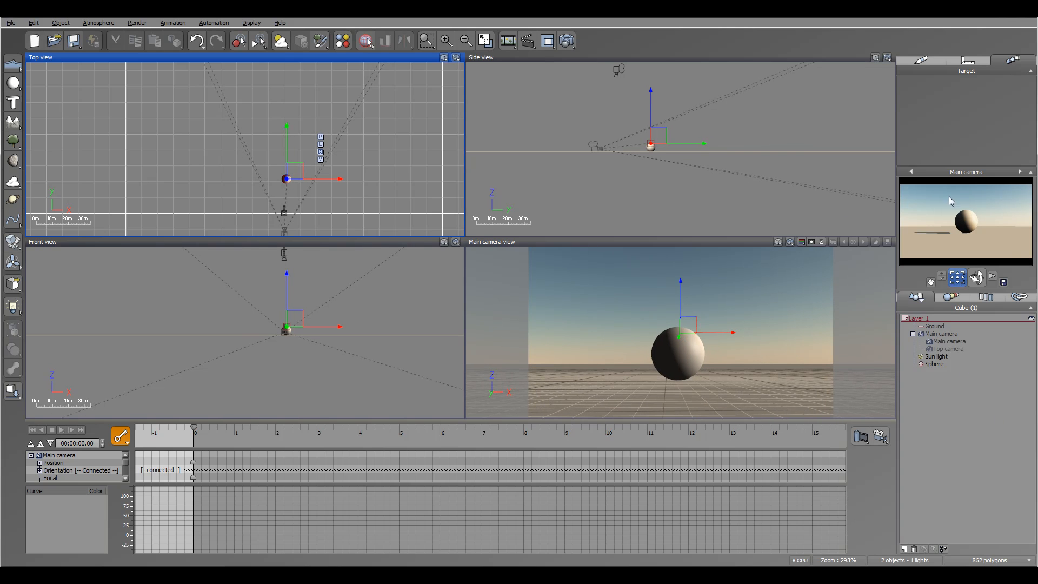
- Set the camera target to focus on the Sphere and move the sphere farther away in the Top view
{"action": "left_click", "coordinate": [921, 61]}
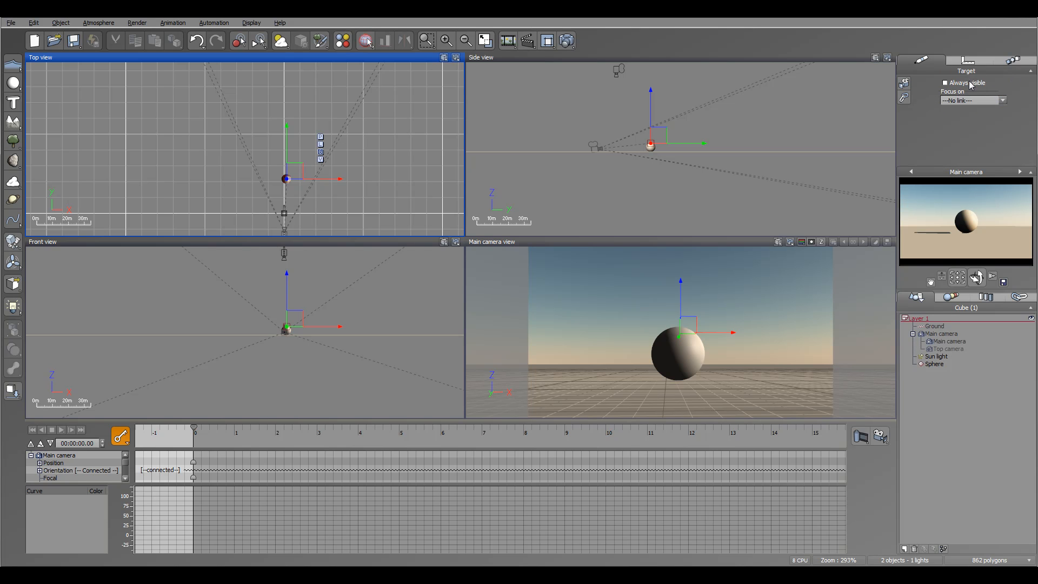
{"action": "left_click", "coordinate": [1003, 100]}
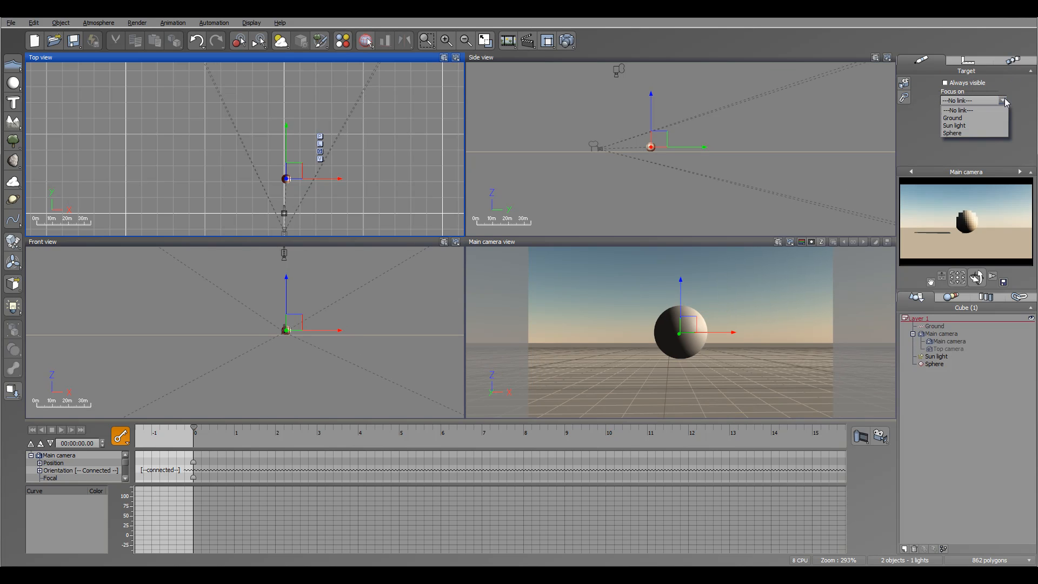
{"action": "left_click", "coordinate": [964, 132]}
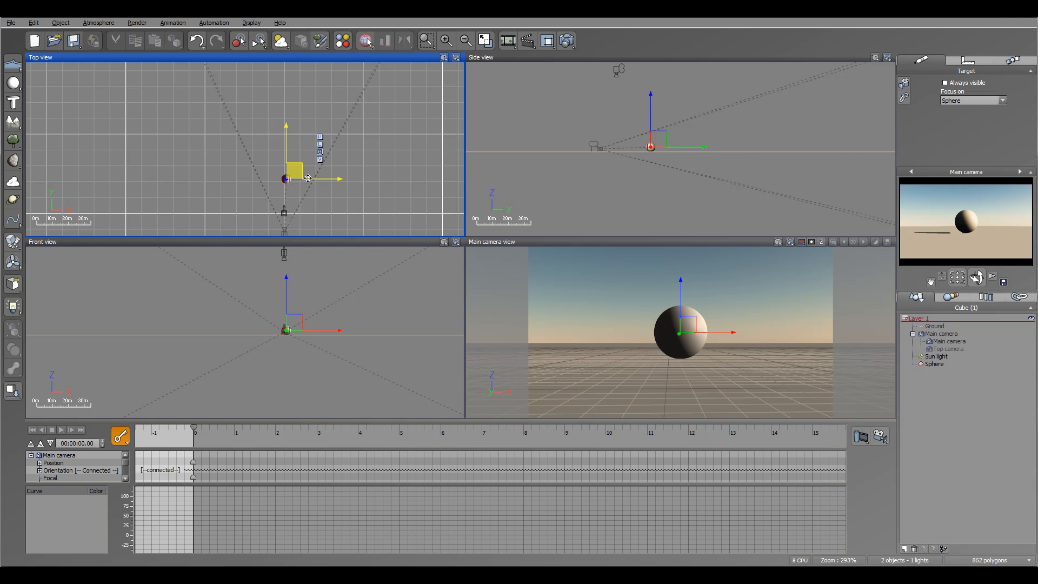
{"action": "left_click", "coordinate": [936, 364]}
{"action": "mouse_move", "coordinate": [251, 142]}
{"action": "left_mouse_down"}
{"action": "mouse_move", "coordinate": [264, 84]}
{"action": "mouse_move", "coordinate": [301, 112]}
{"action": "mouse_move", "coordinate": [255, 137]}
{"action": "mouse_move", "coordinate": [243, 125]}
{"action": "mouse_move", "coordinate": [251, 99]}
{"action": "mouse_move", "coordinate": [252, 133]}
{"action": "left_mouse_up"}
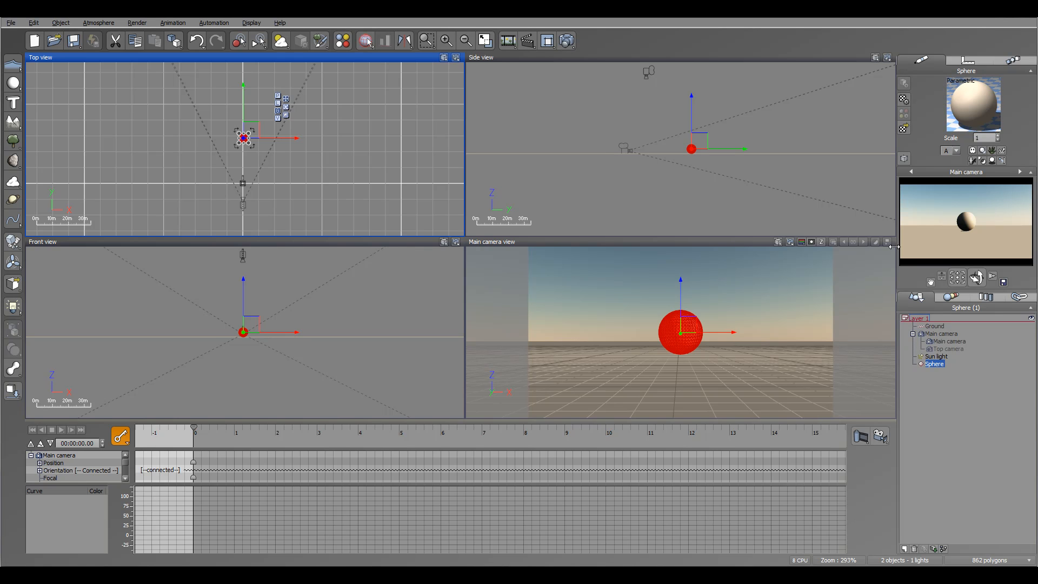
- Review the transparency settings in the sphere's advanced material editor, then close the editor
{"action": "double_click", "coordinate": [973, 106]}
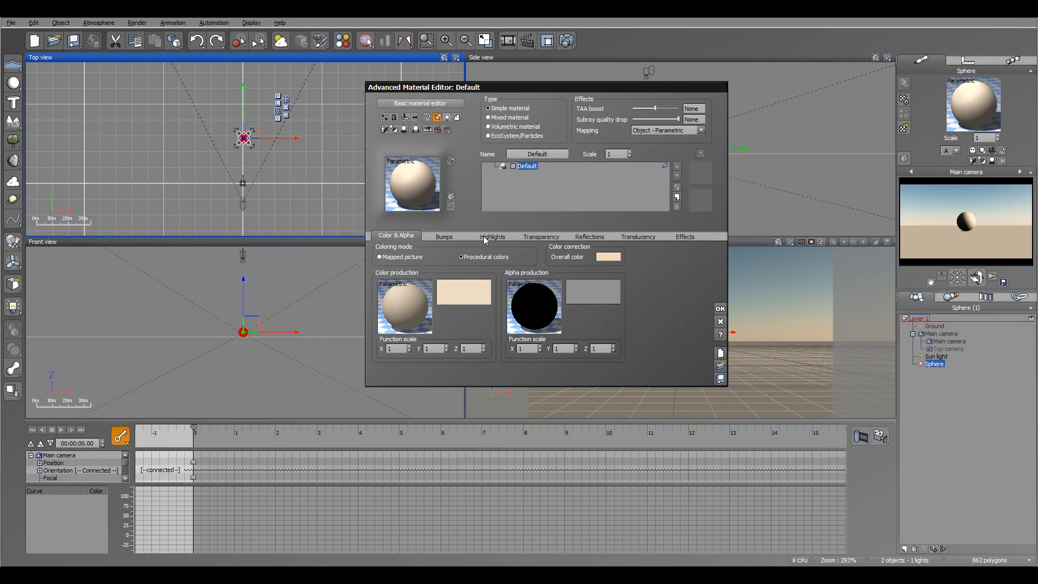
{"action": "left_click", "coordinate": [541, 237]}
{"action": "left_click_drag", "start_coordinate": [395, 120], "coordinate": [547, 234]}
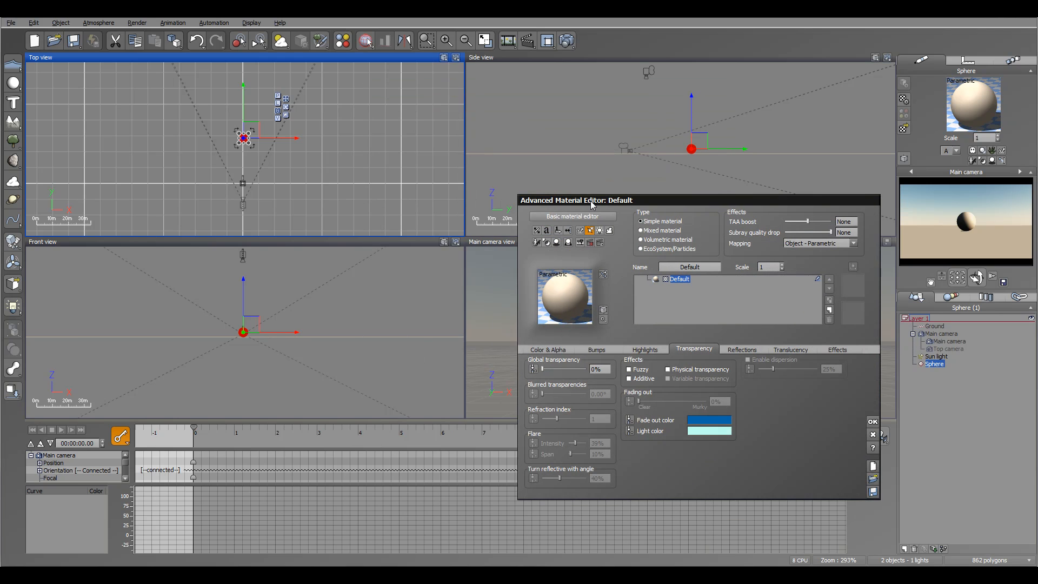
{"action": "left_click_drag", "start_coordinate": [594, 203], "coordinate": [489, 150]}
{"action": "left_click_drag", "start_coordinate": [438, 317], "coordinate": [339, 318]}
{"action": "left_click", "coordinate": [768, 372]}
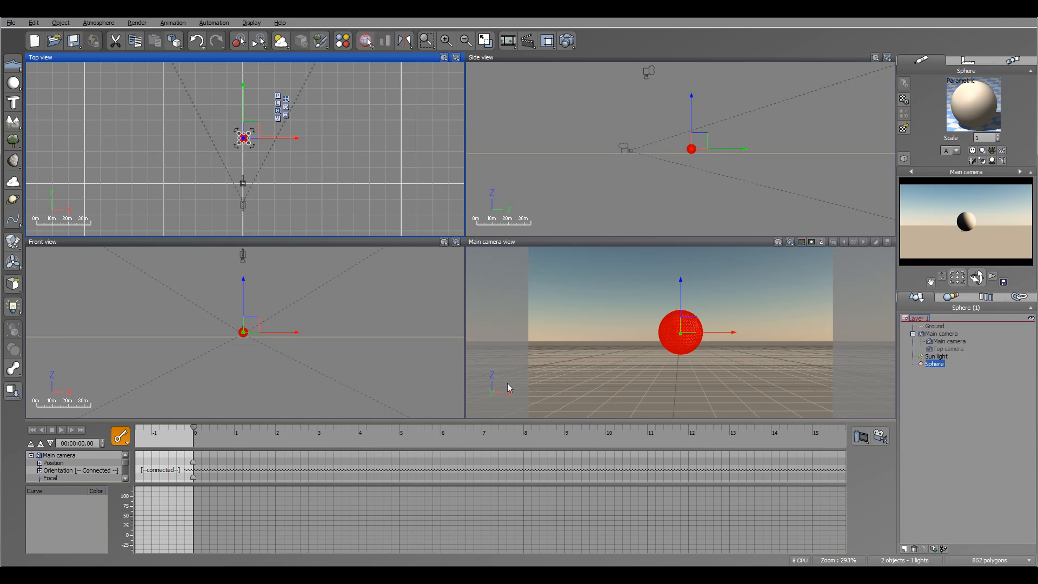
- Examine the main camera's Position, Focal and Blur curves in the timeline
{"action": "left_click", "coordinate": [57, 456]}
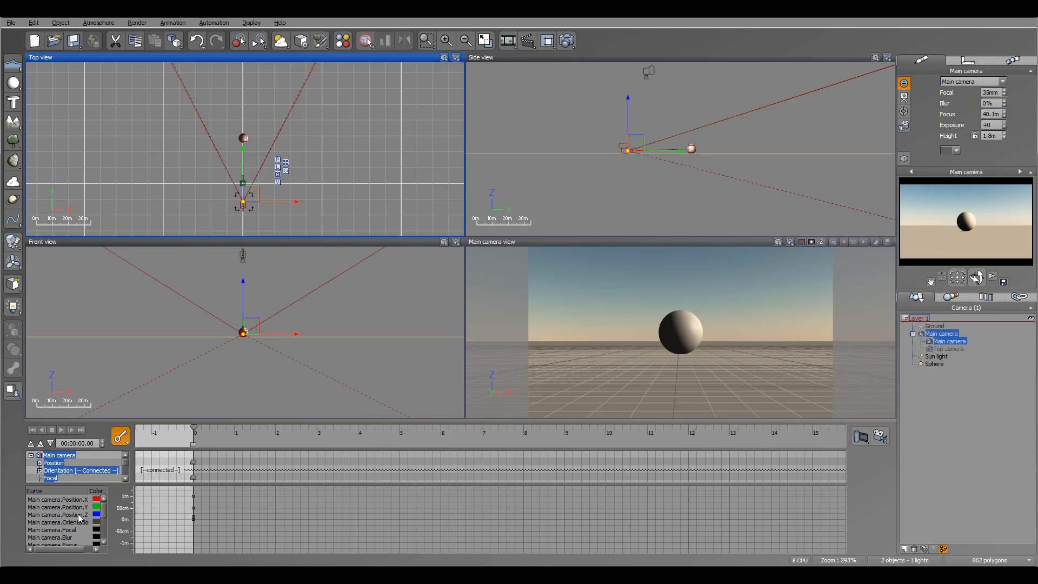
{"action": "left_click", "coordinate": [54, 464]}
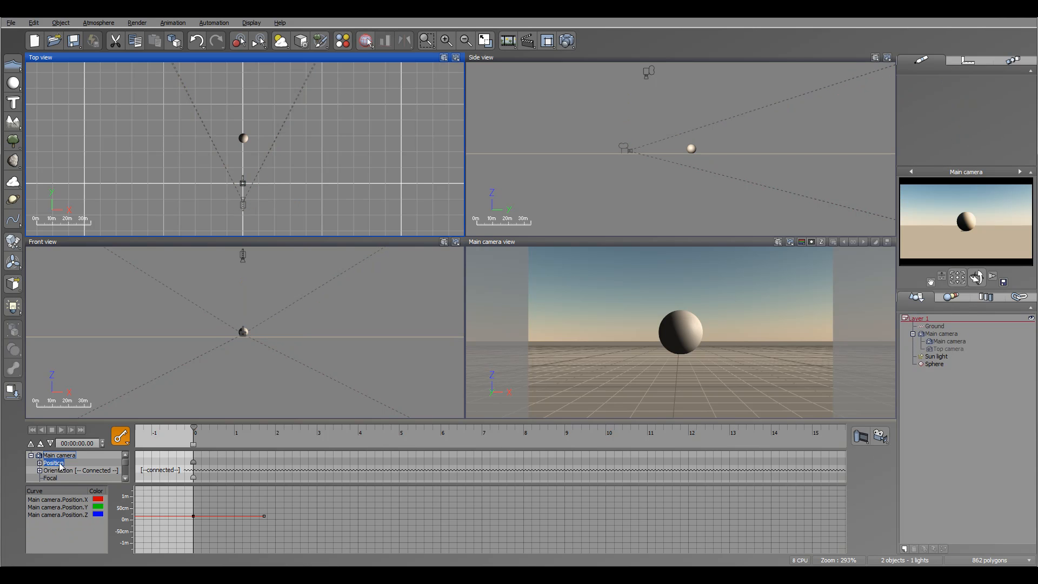
{"action": "scroll", "coordinate": [65, 468], "scroll_direction": "down", "scroll_amount": 1}
{"action": "left_click", "coordinate": [53, 471]}
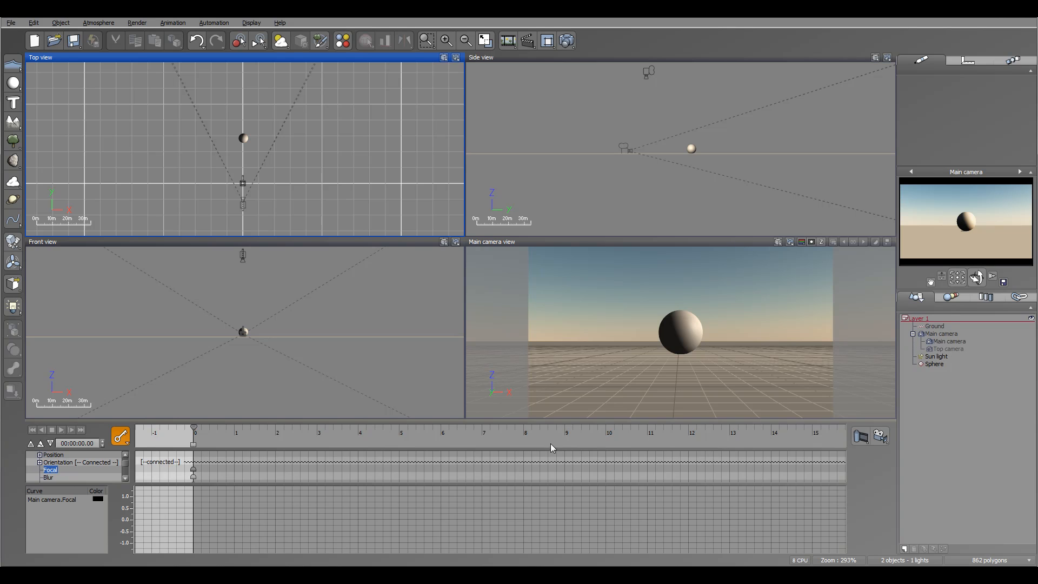
{"action": "left_click", "coordinate": [48, 476]}
- Add a keyframe to all properties of the main camera at 00:00:02.05
{"action": "left_click_drag", "start_coordinate": [195, 427], "coordinate": [278, 427]}
{"action": "left_click", "coordinate": [123, 443]}
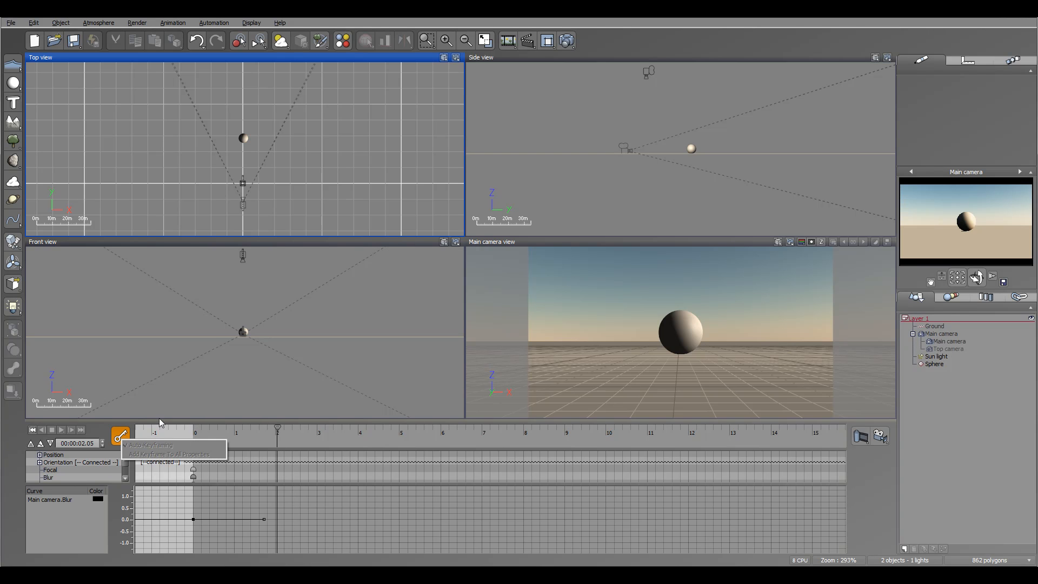
{"action": "left_click", "coordinate": [952, 341]}
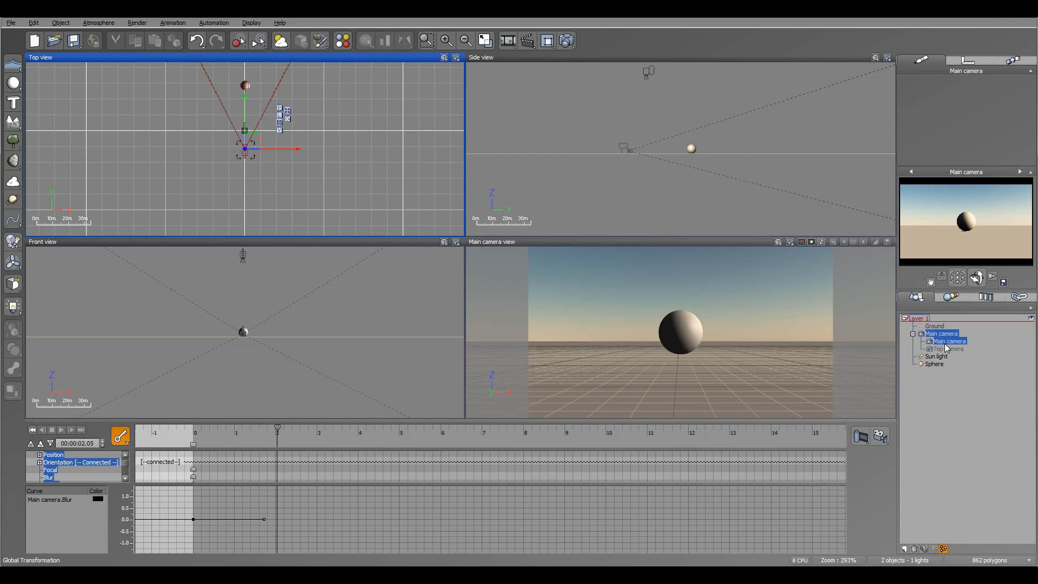
{"action": "left_click", "coordinate": [120, 435]}
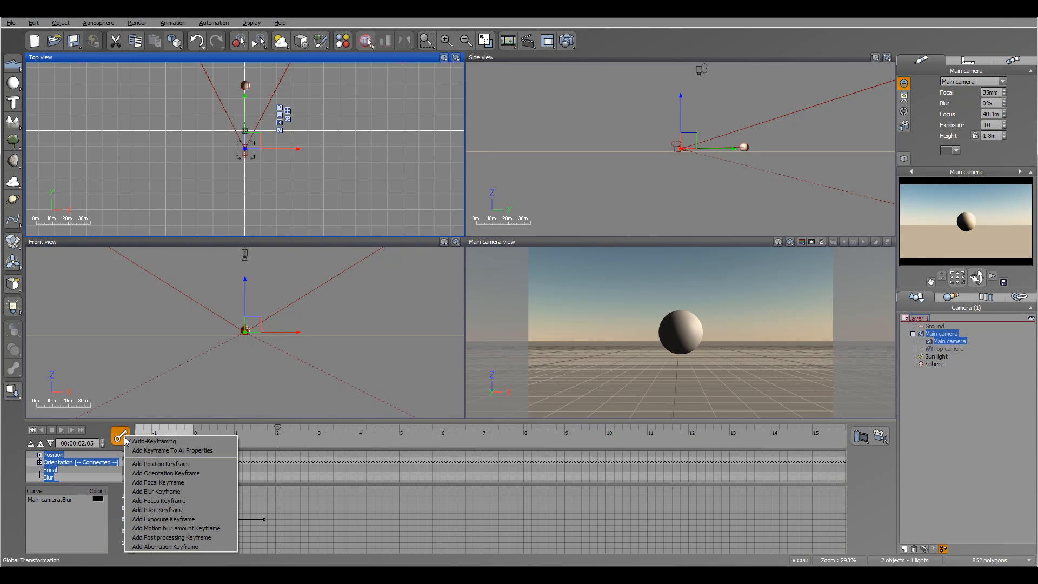
{"action": "left_click", "coordinate": [173, 451]}
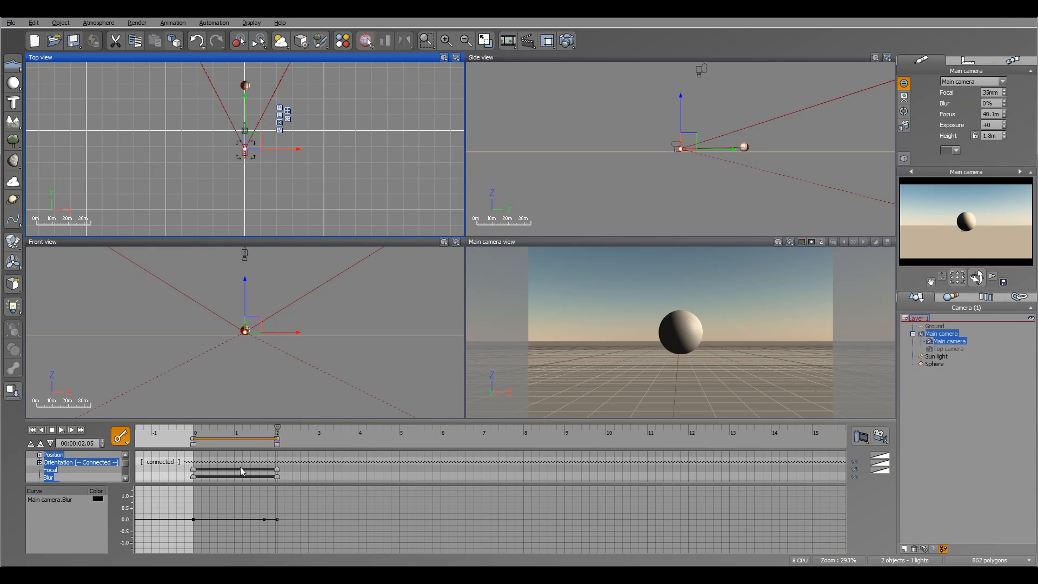
- Preview the Quantize 6 filter from the Other Filters collection for the main camera's keyframe interpolation and close the filter browser
{"action": "left_click", "coordinate": [880, 468]}
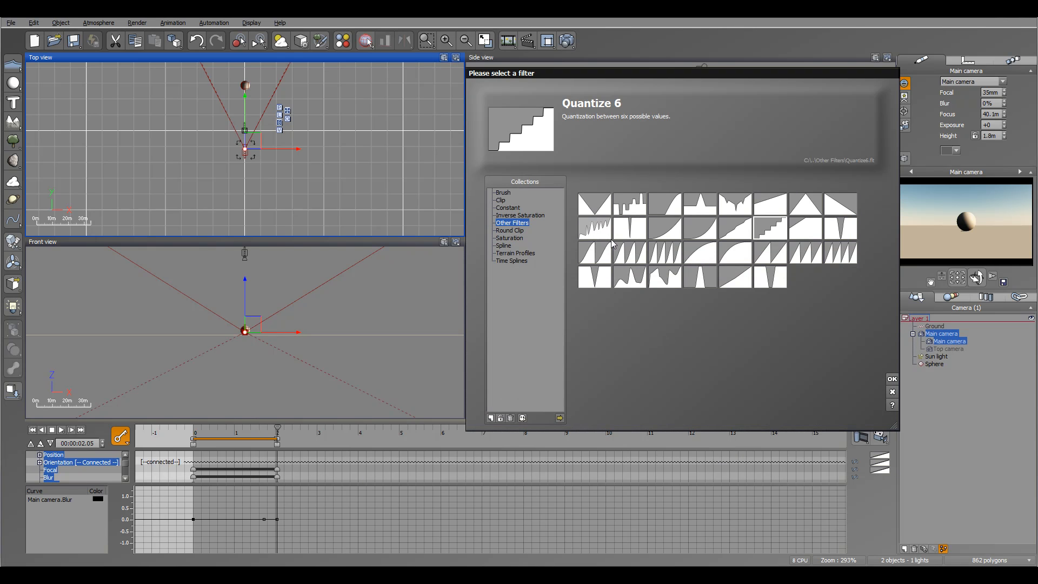
{"action": "left_click", "coordinate": [891, 381]}
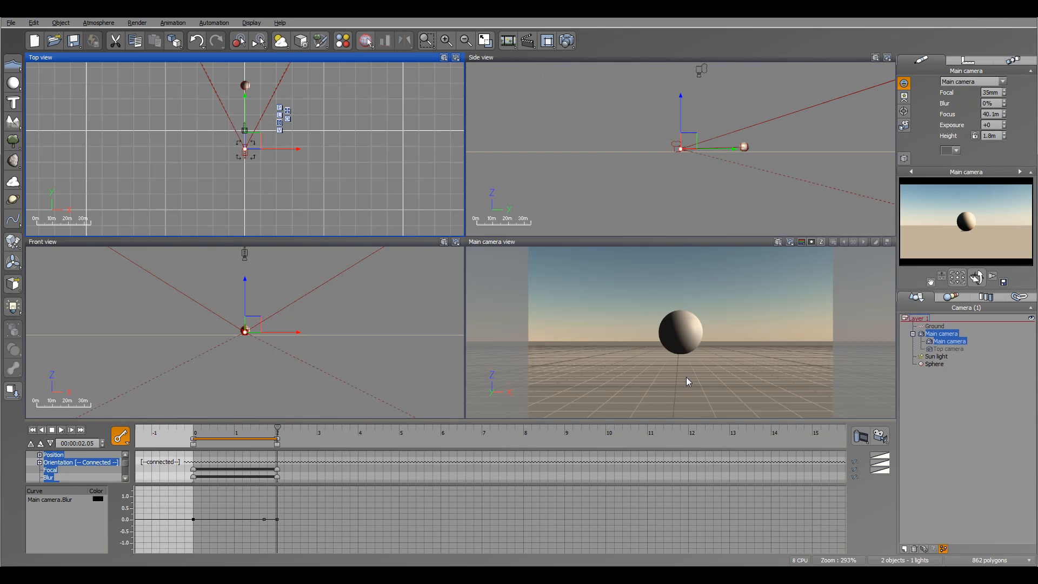